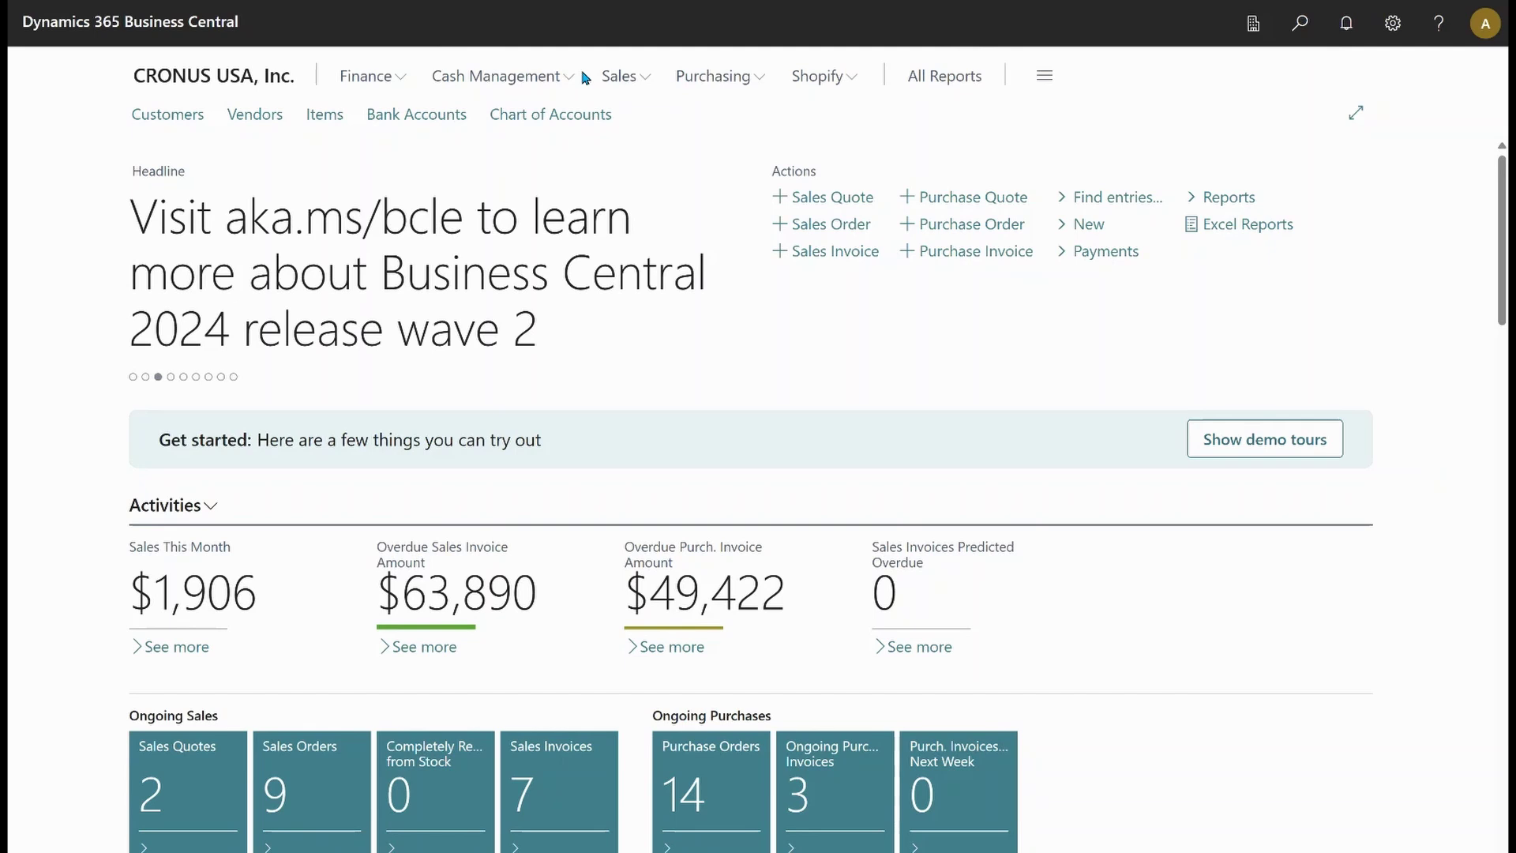
Step: Open the Report Layouts page from search and hide the Views pane to widen the list
key(alt+q)
text(report la)
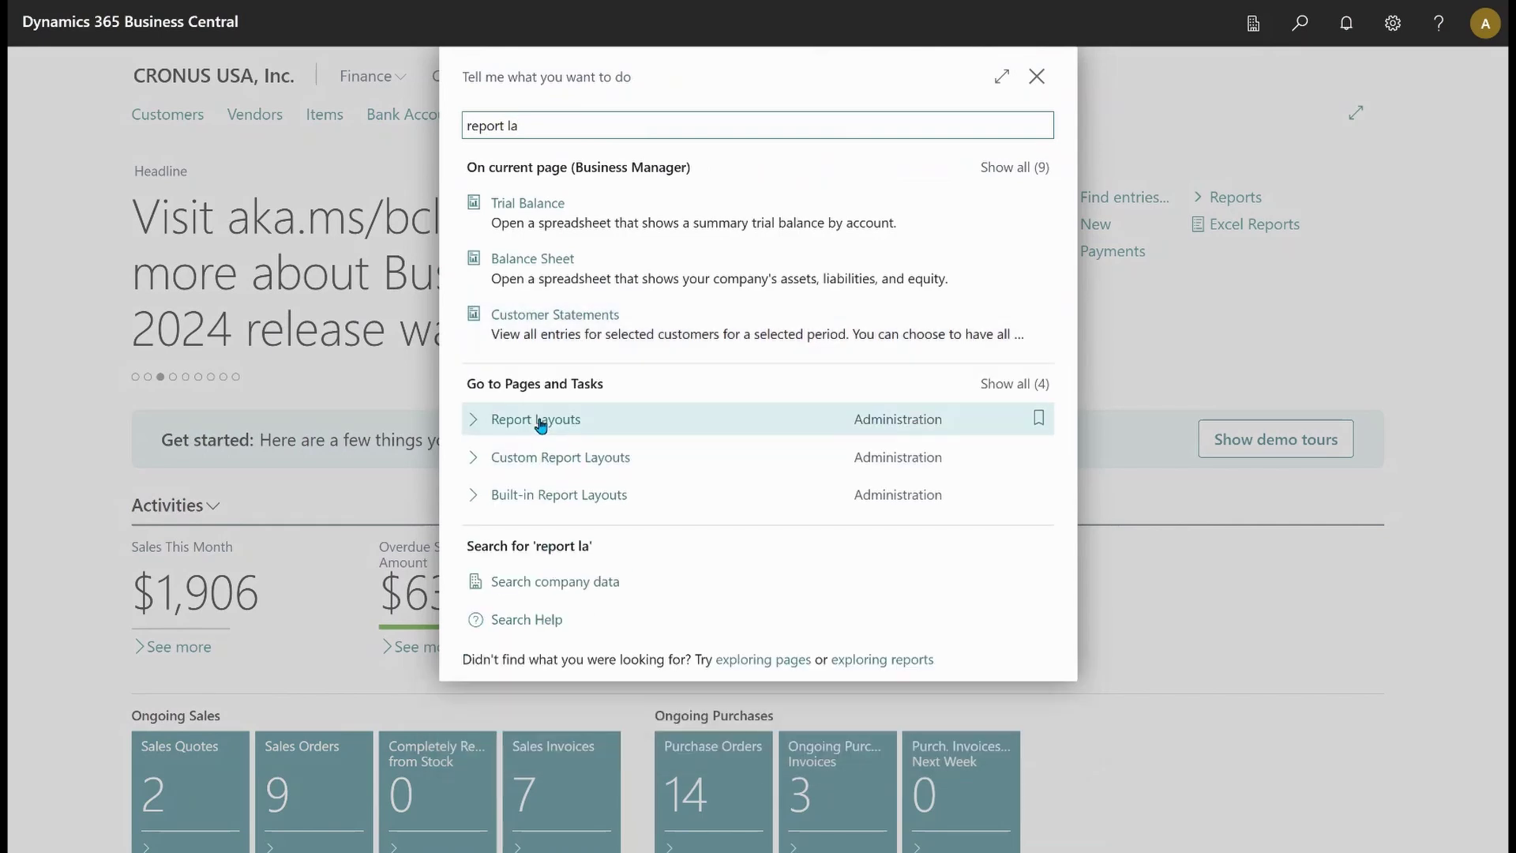
click(894, 417)
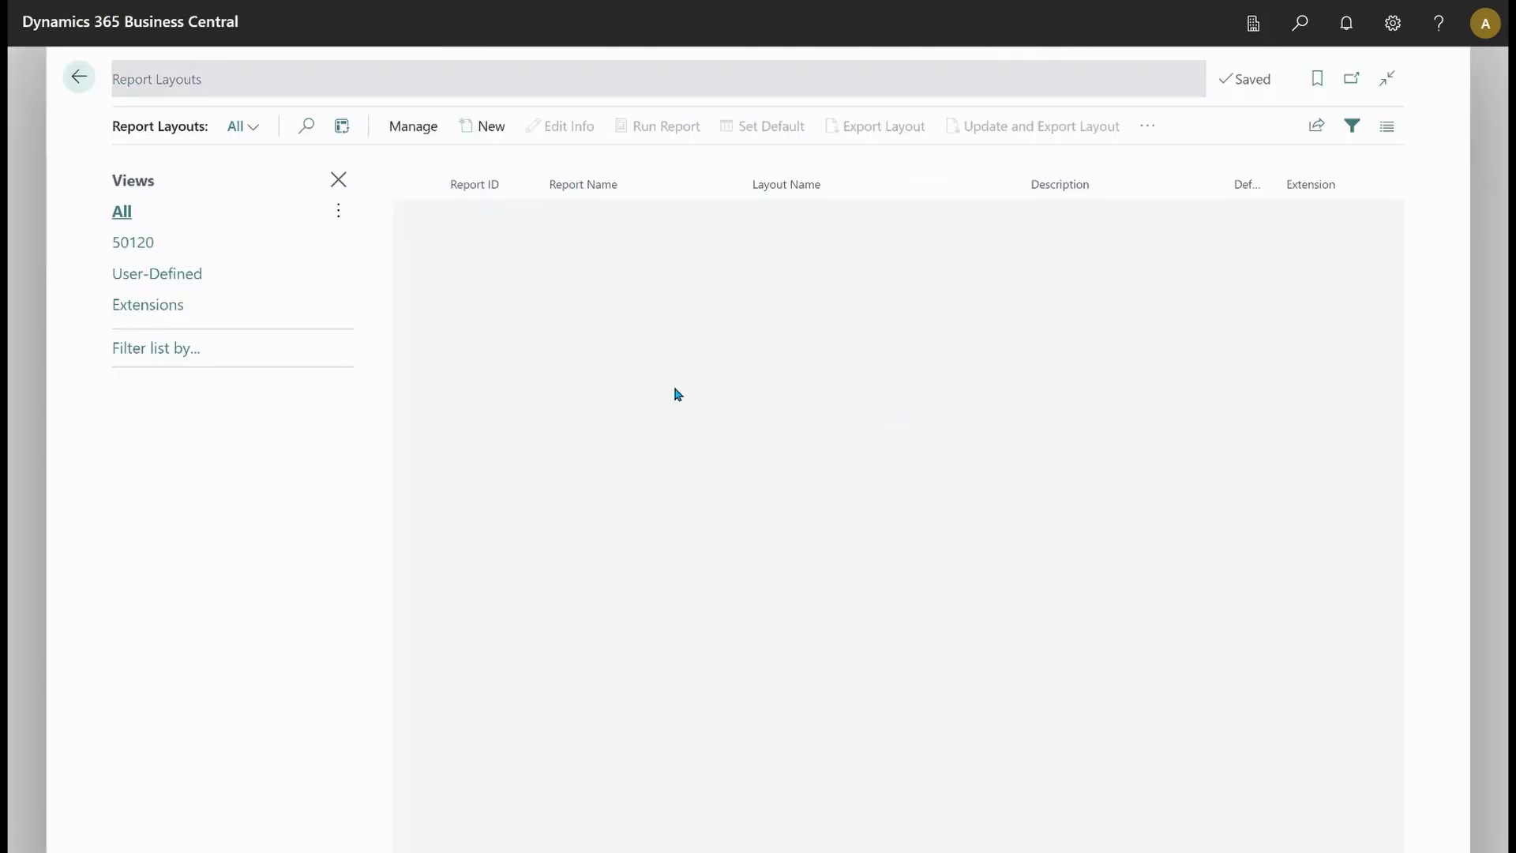
click(338, 192)
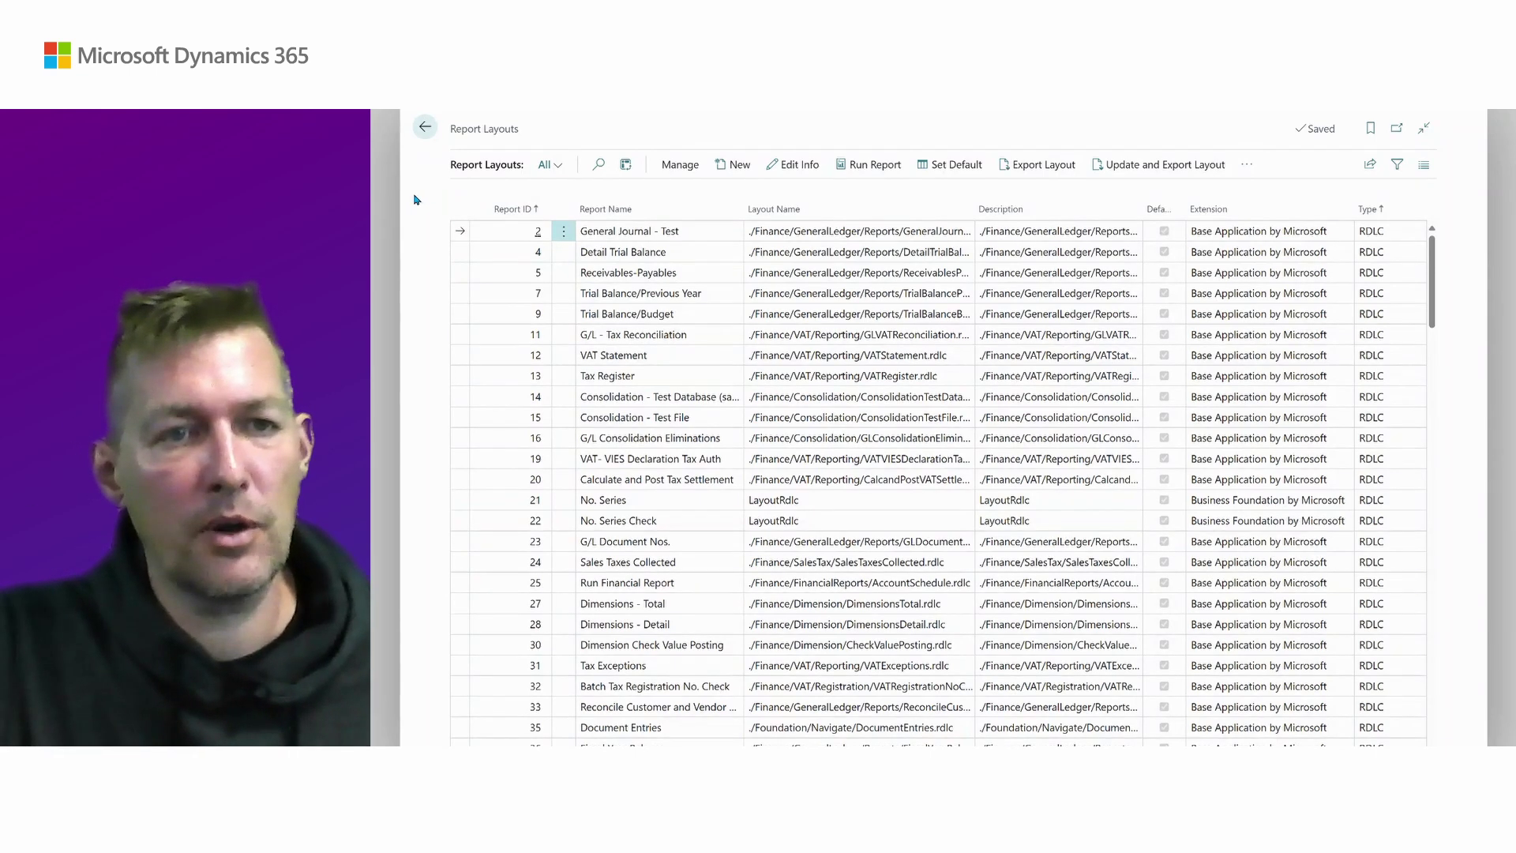
Step: Filter layouts by 'sales in' and export report 1306's schema as Default.xml
click(597, 169)
text(sales)
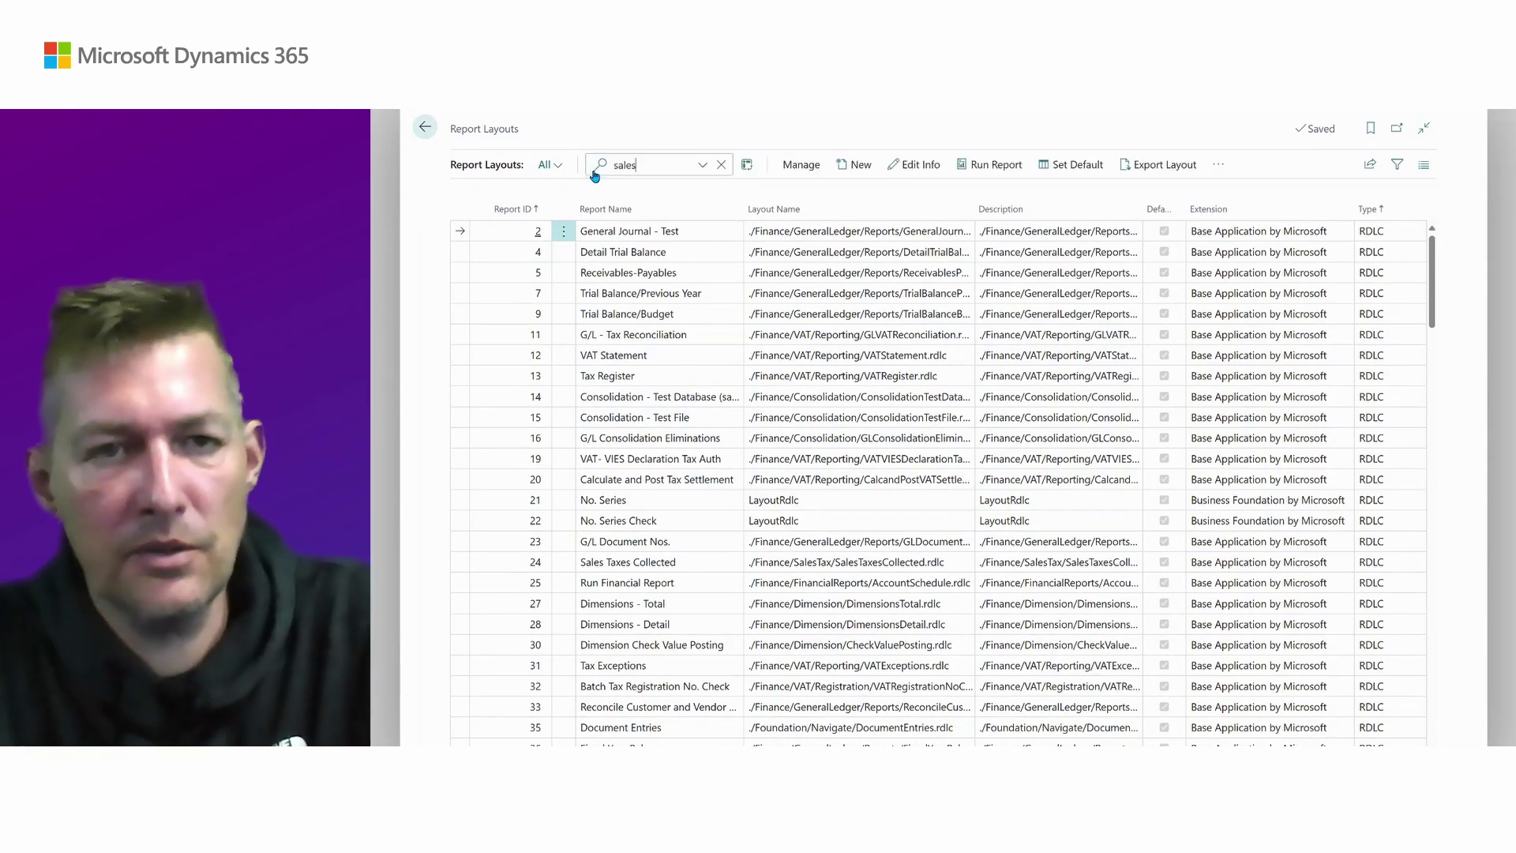
text( in)
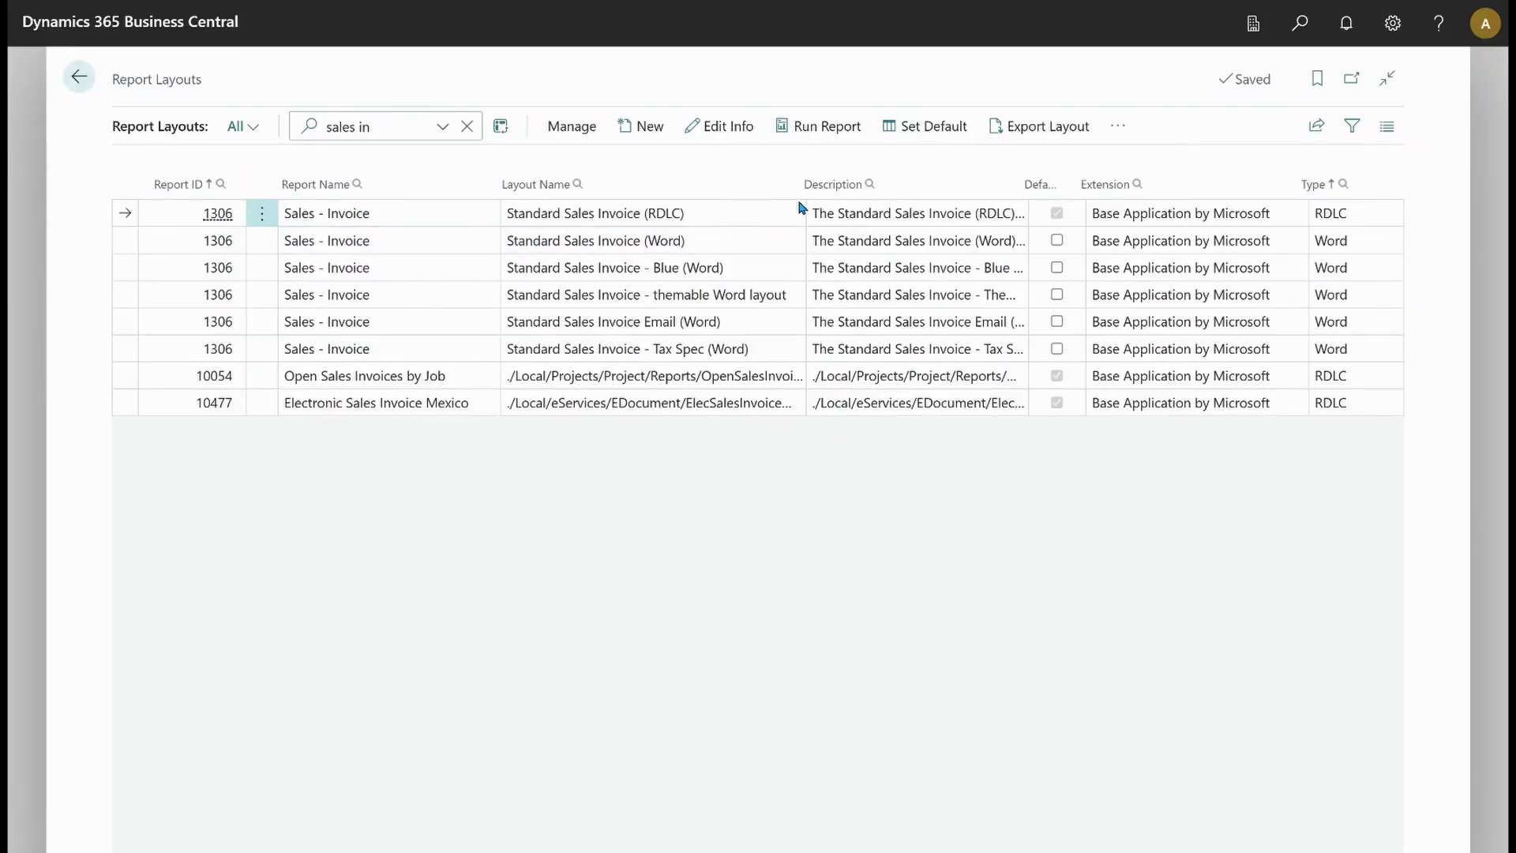
click(1118, 129)
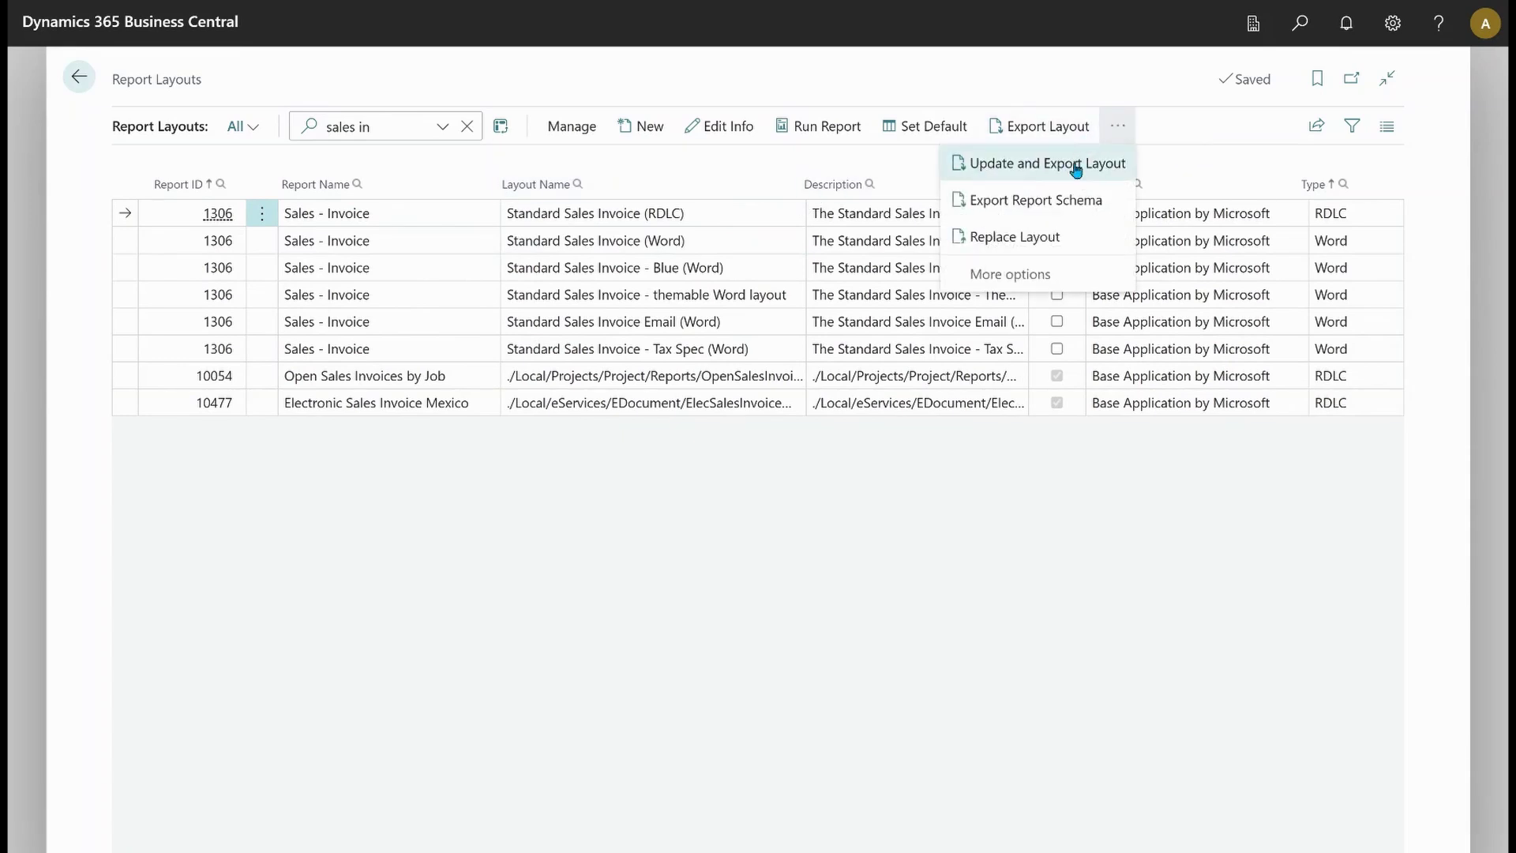
click(1036, 204)
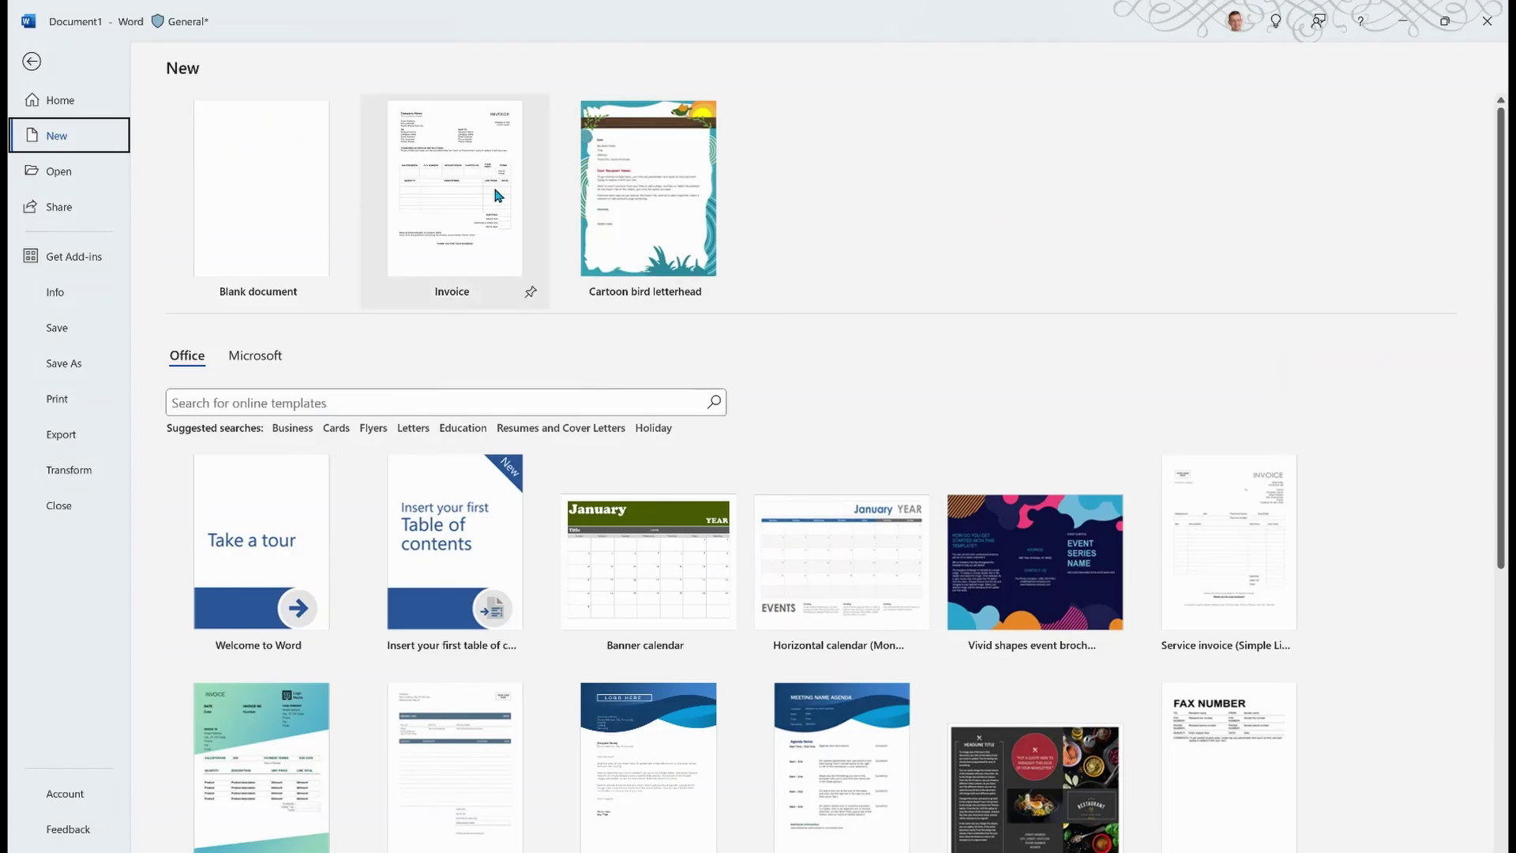
Step: Create a new Word document from Microsoft's Invoice template
click(443, 174)
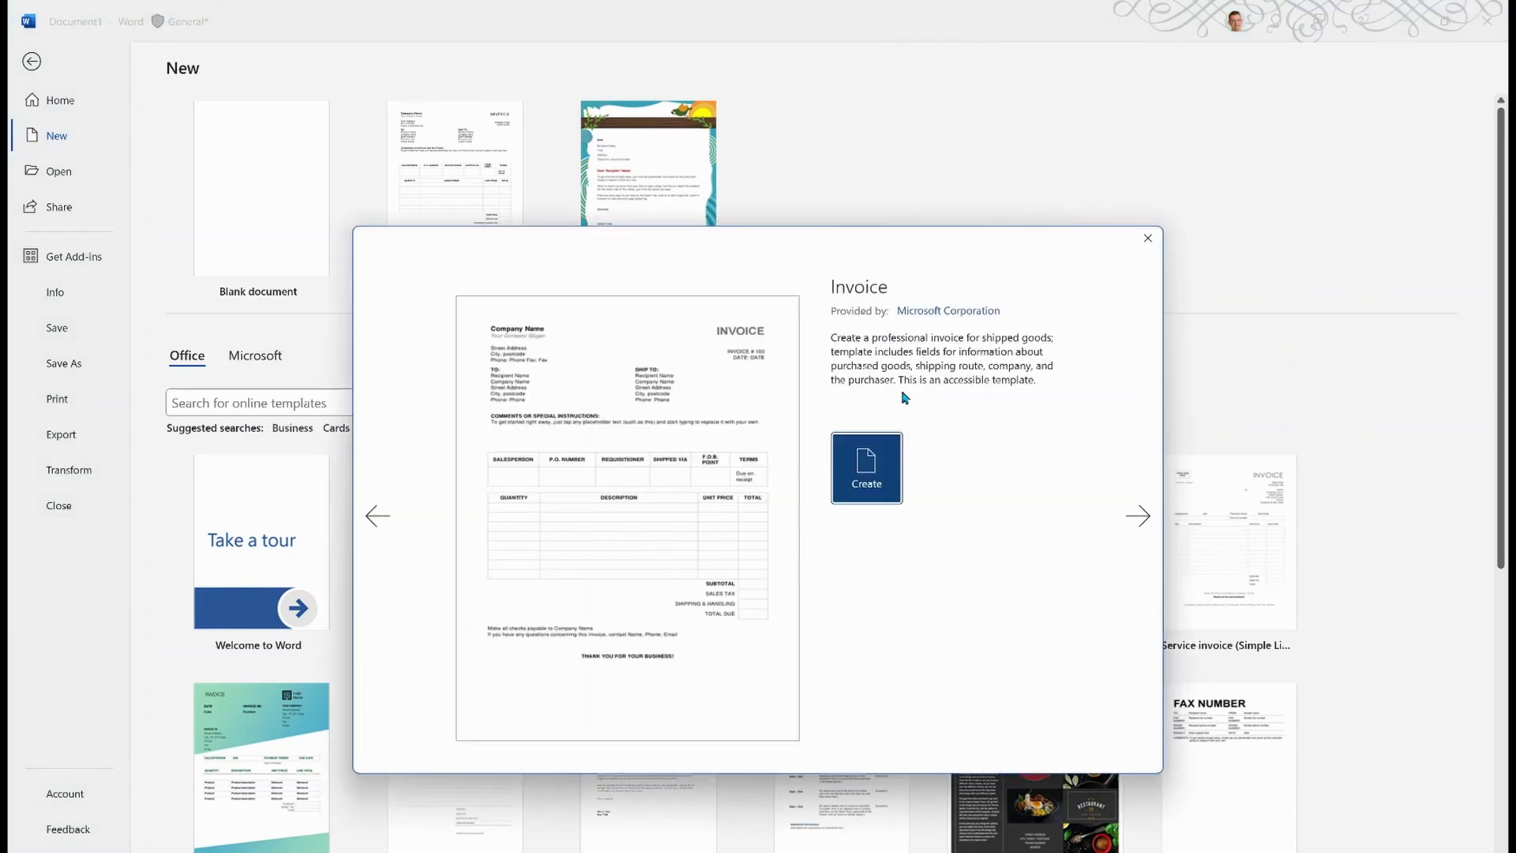
click(877, 471)
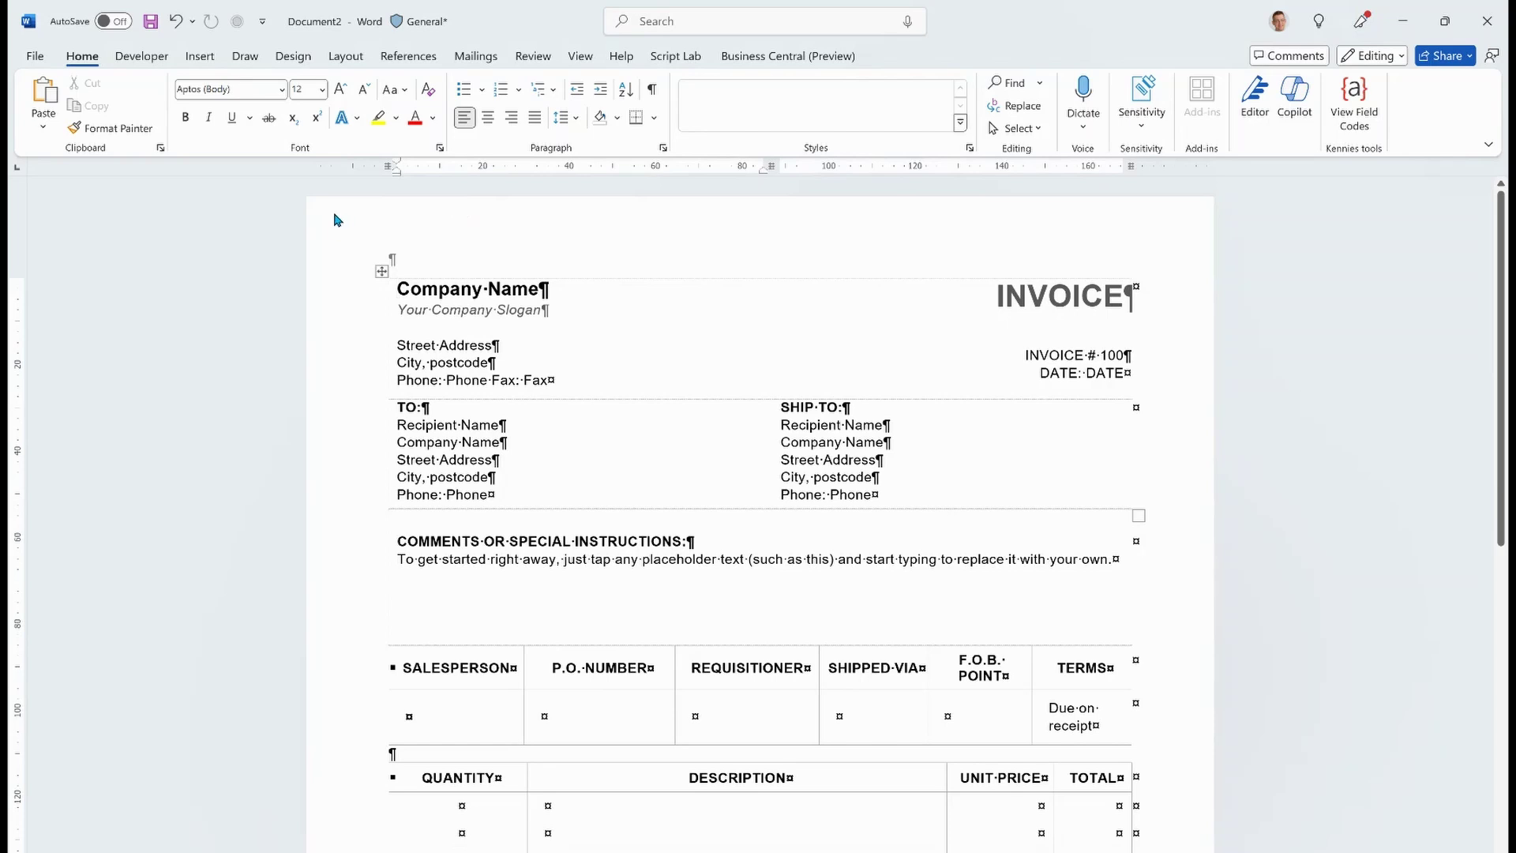
Step: Add Downloads\Default.xml as a custom XML part through the Developer tab's XML Mapping Pane
click(142, 57)
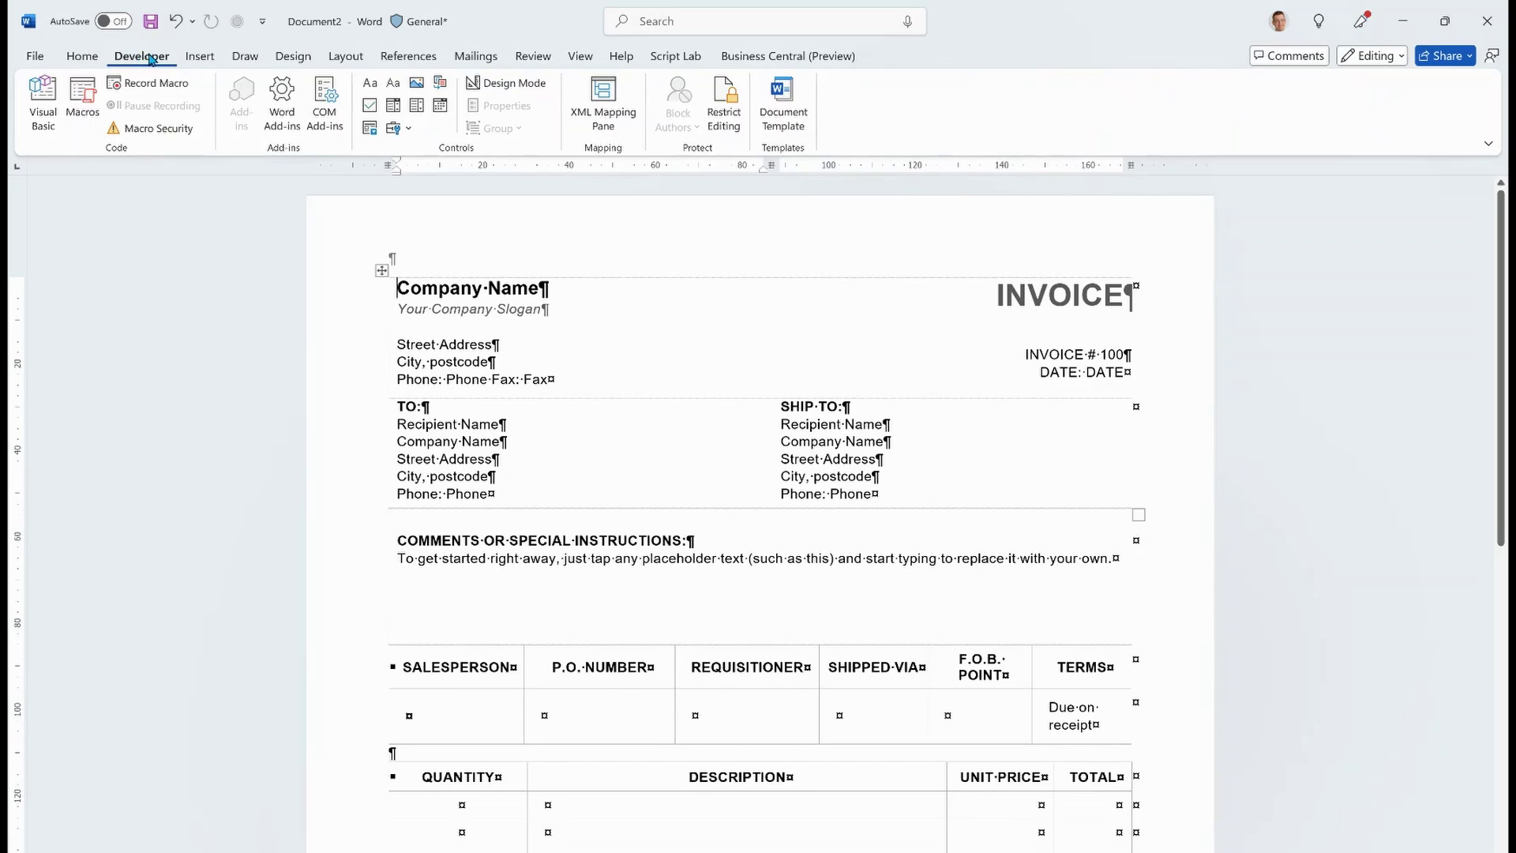
click(604, 101)
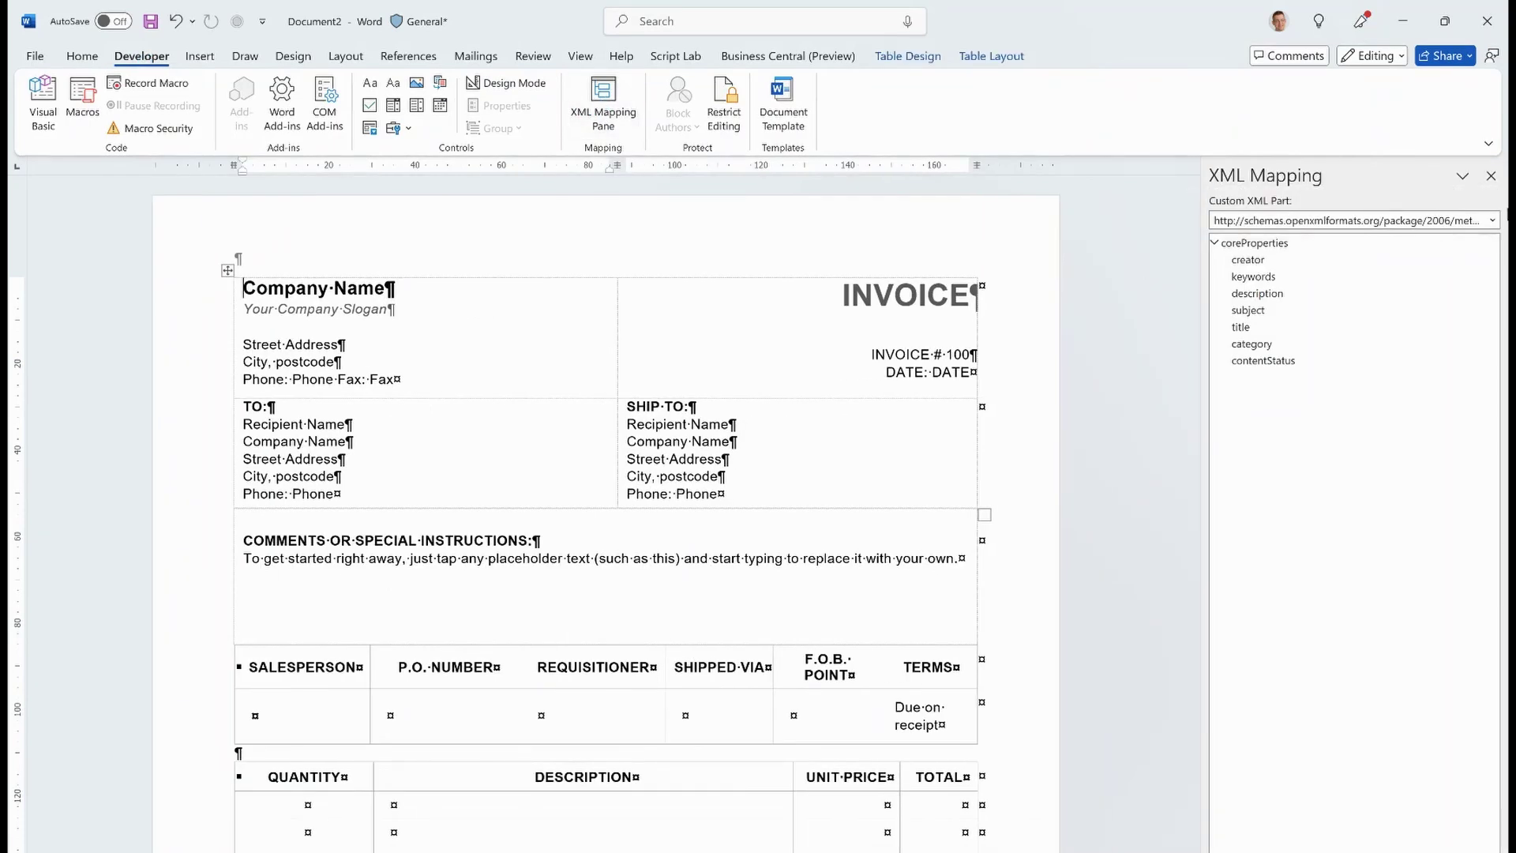
click(1494, 221)
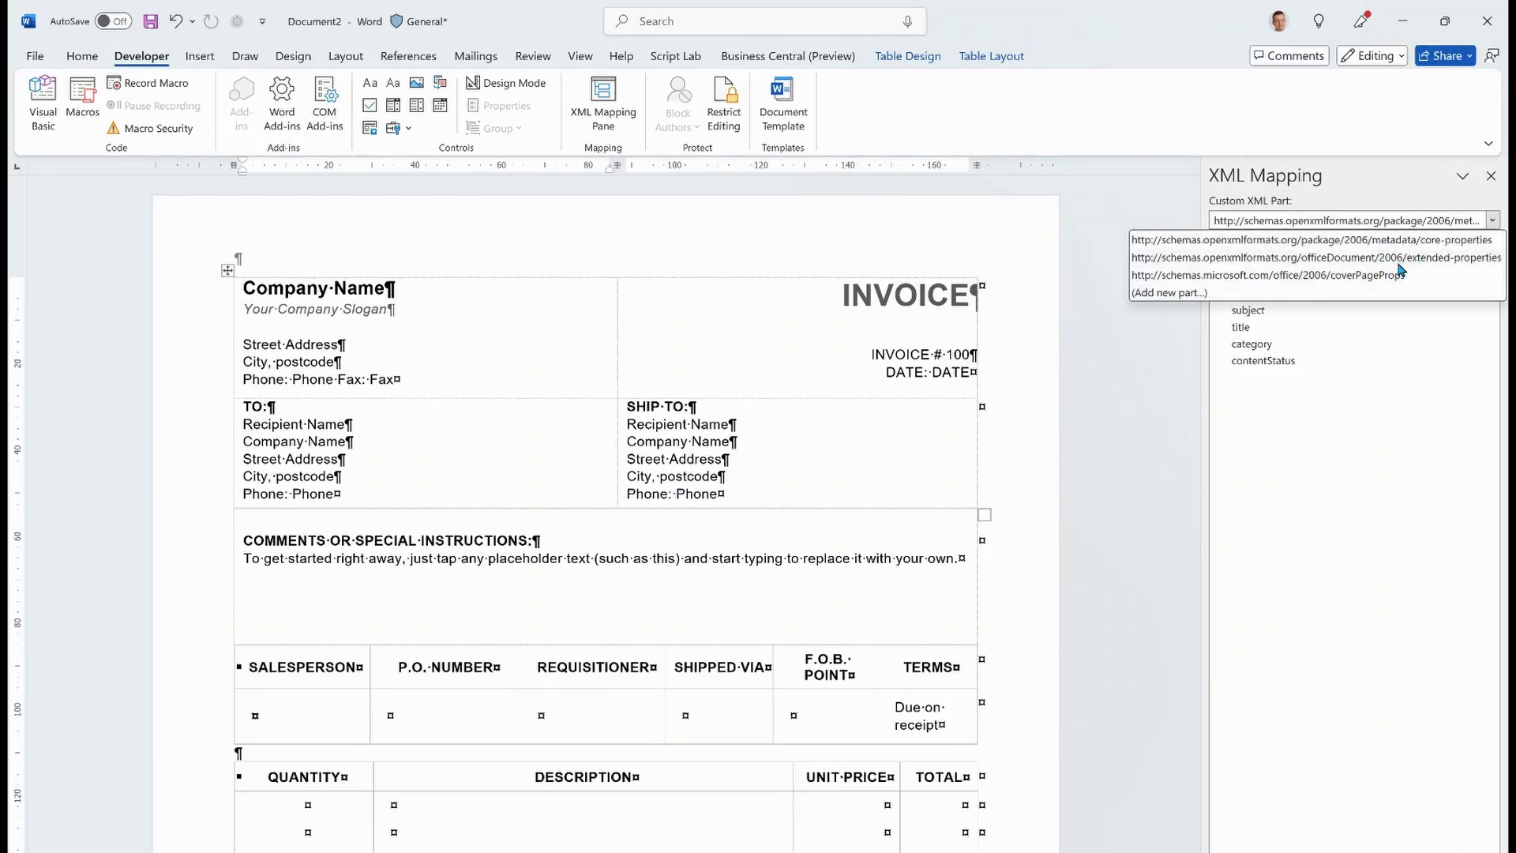
click(1191, 293)
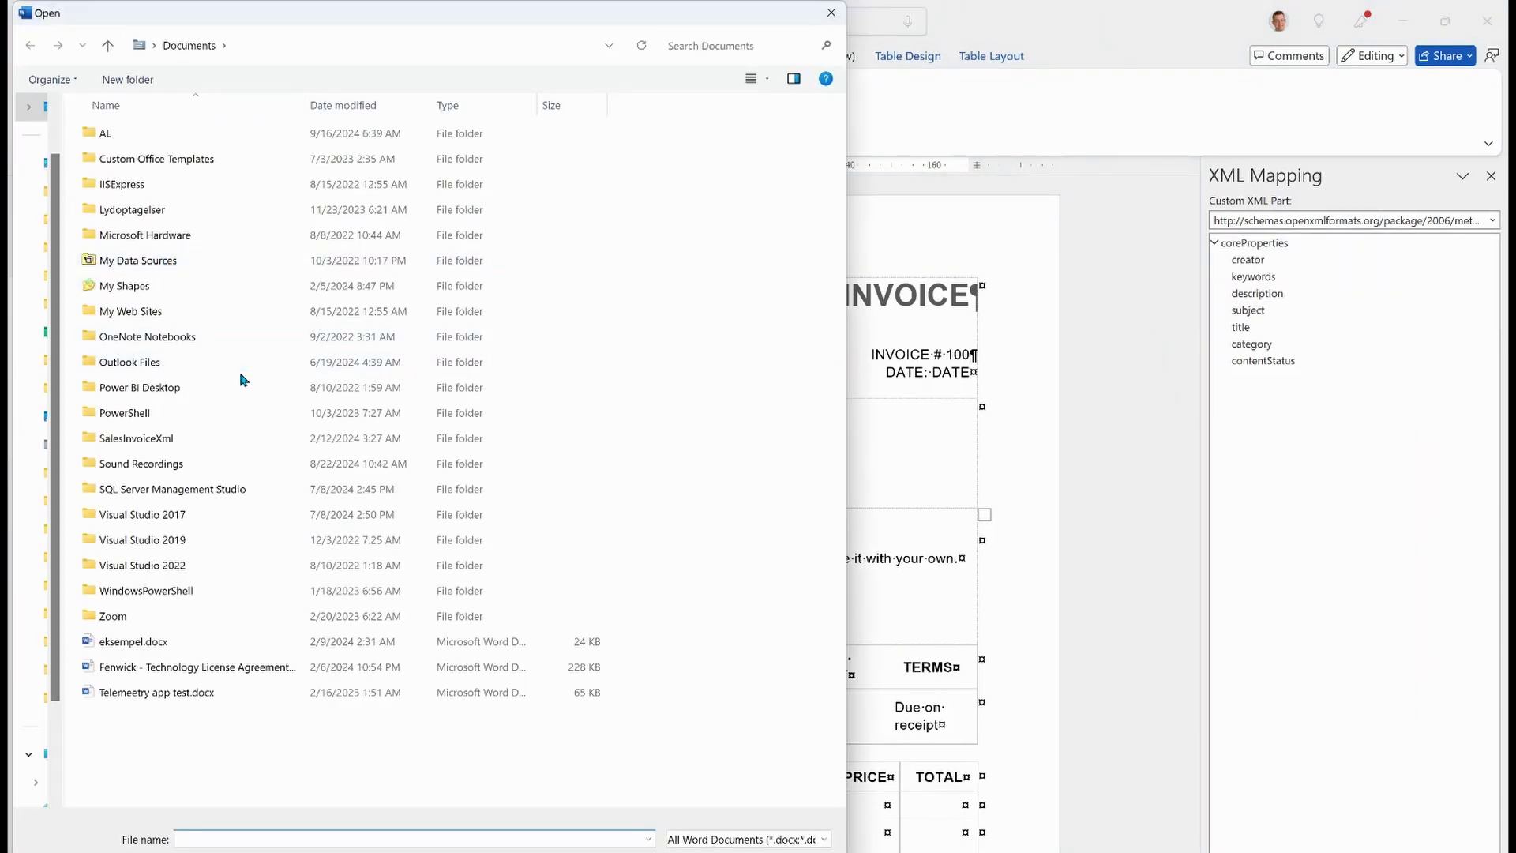
click(45, 337)
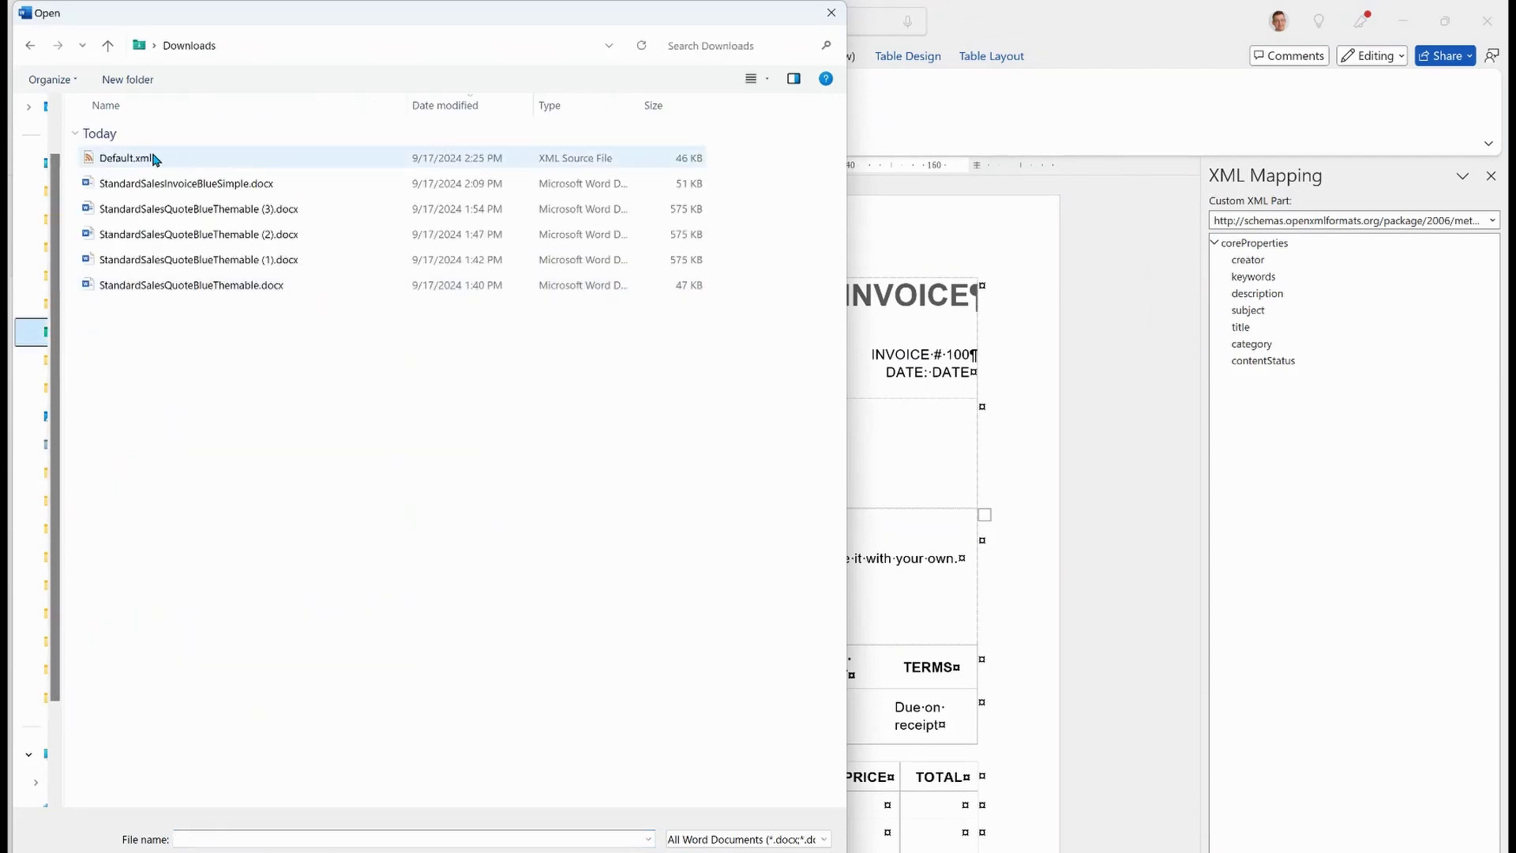
click(155, 159)
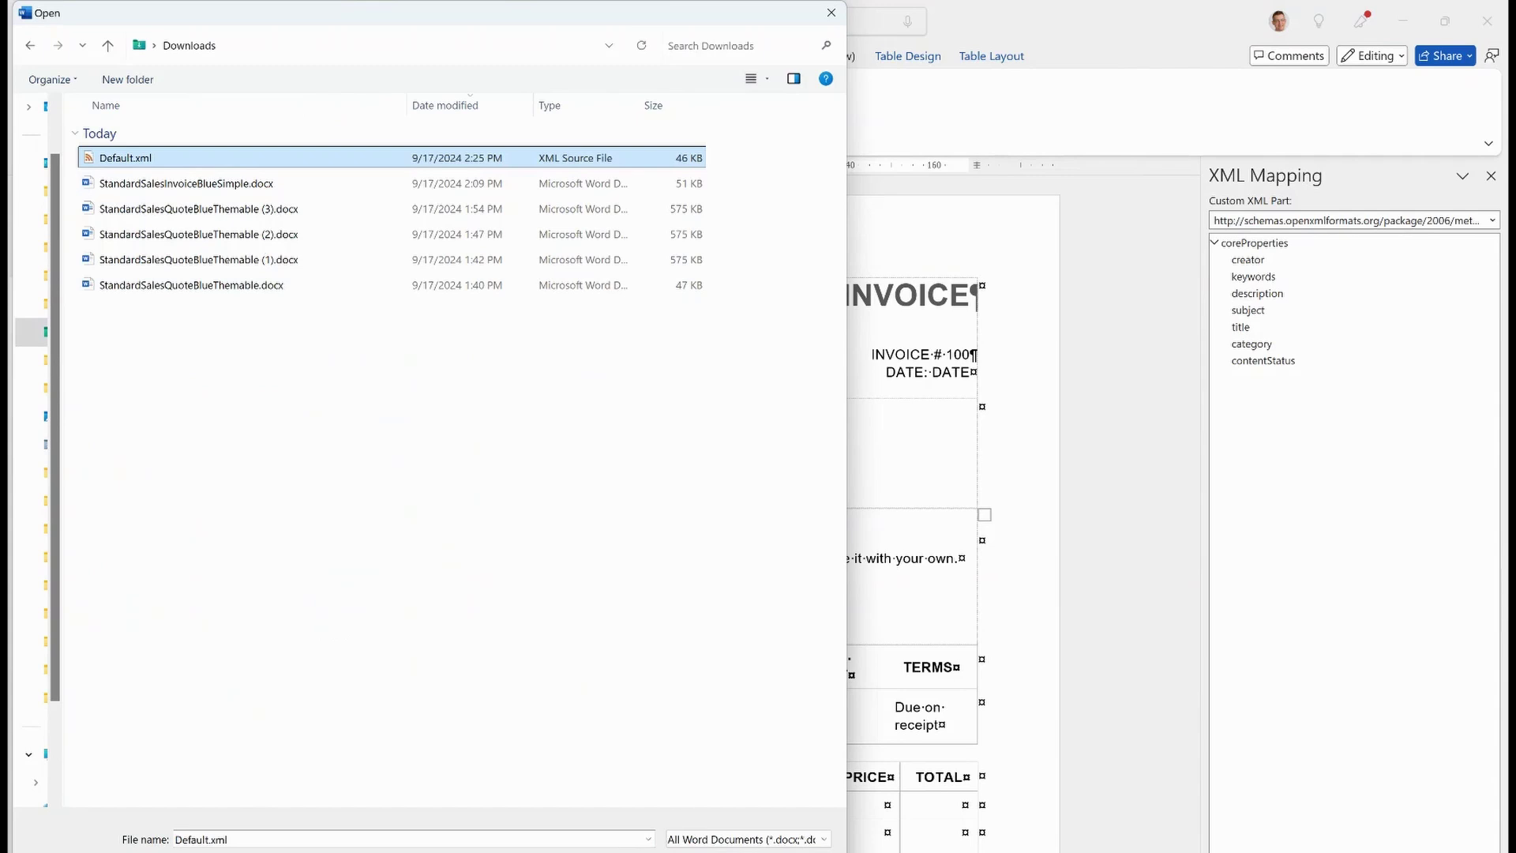
key(Return)
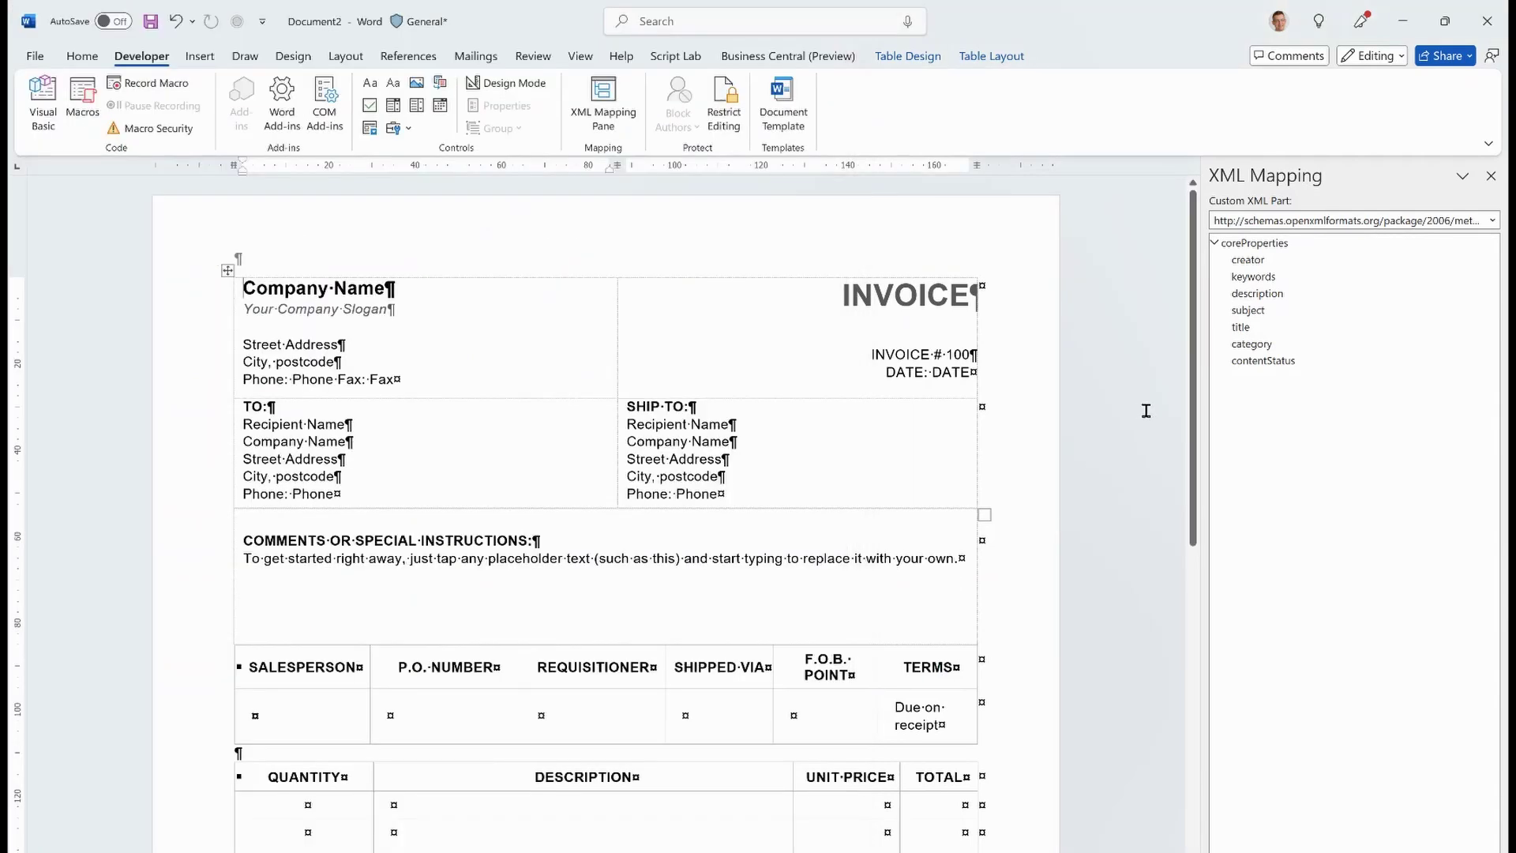
click(1493, 221)
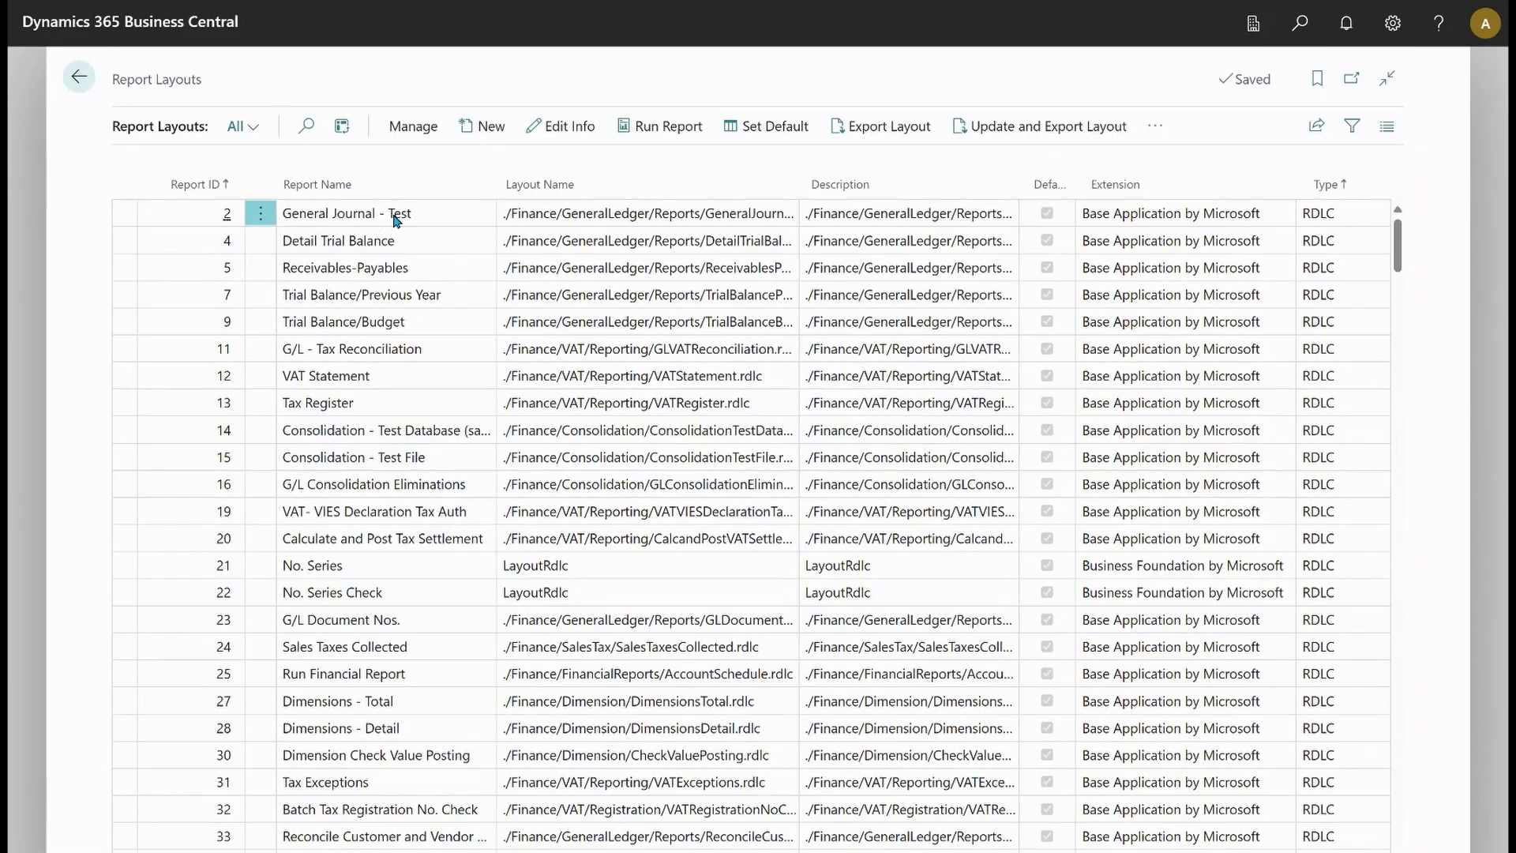
Step: Add a blank Word layout named 'word layout' for report 2, General Journal - Test
click(564, 231)
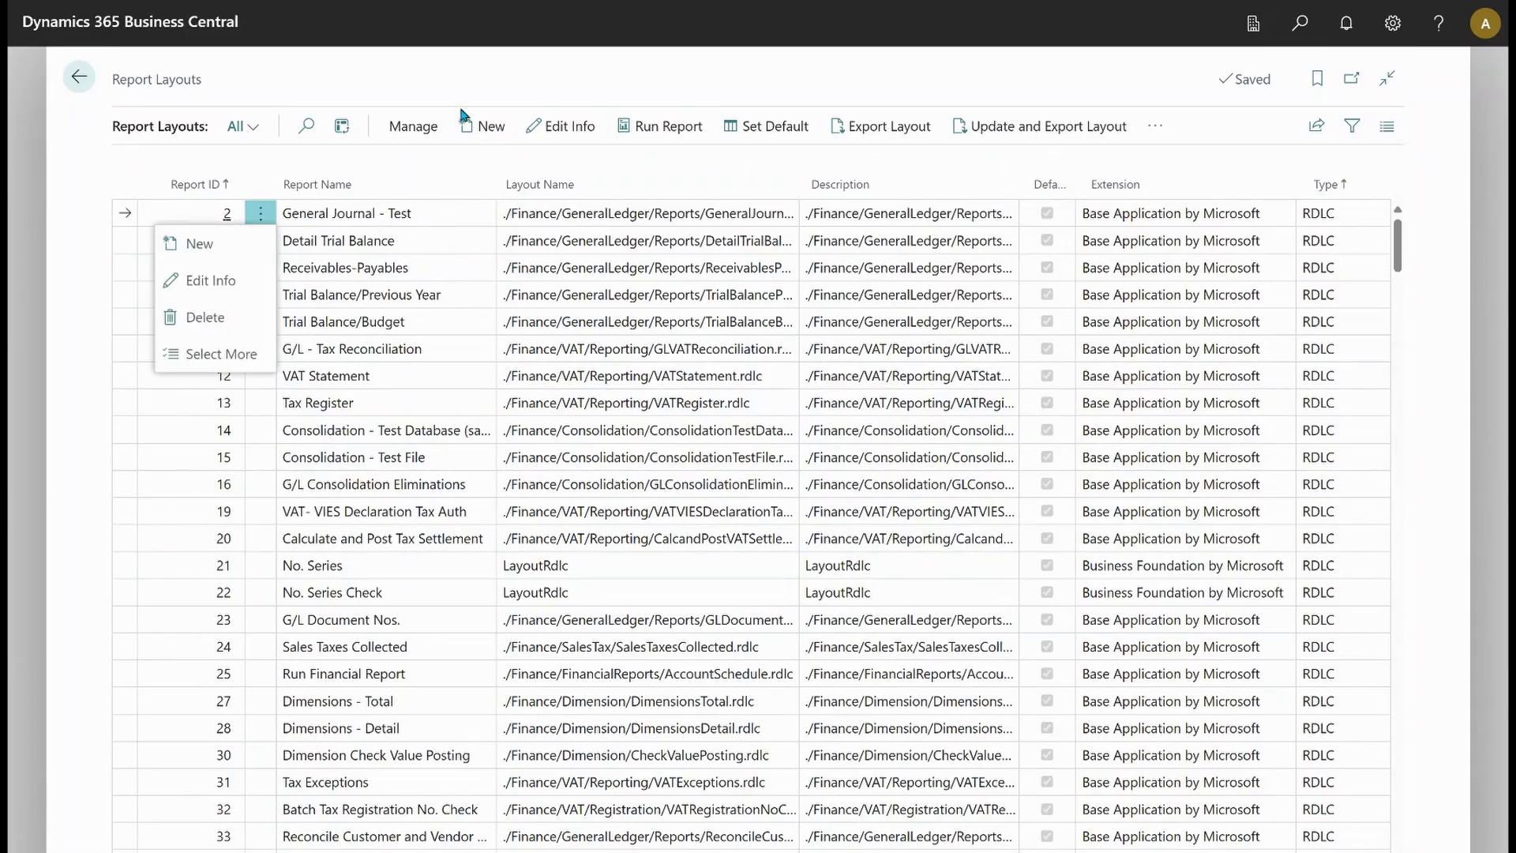
click(472, 139)
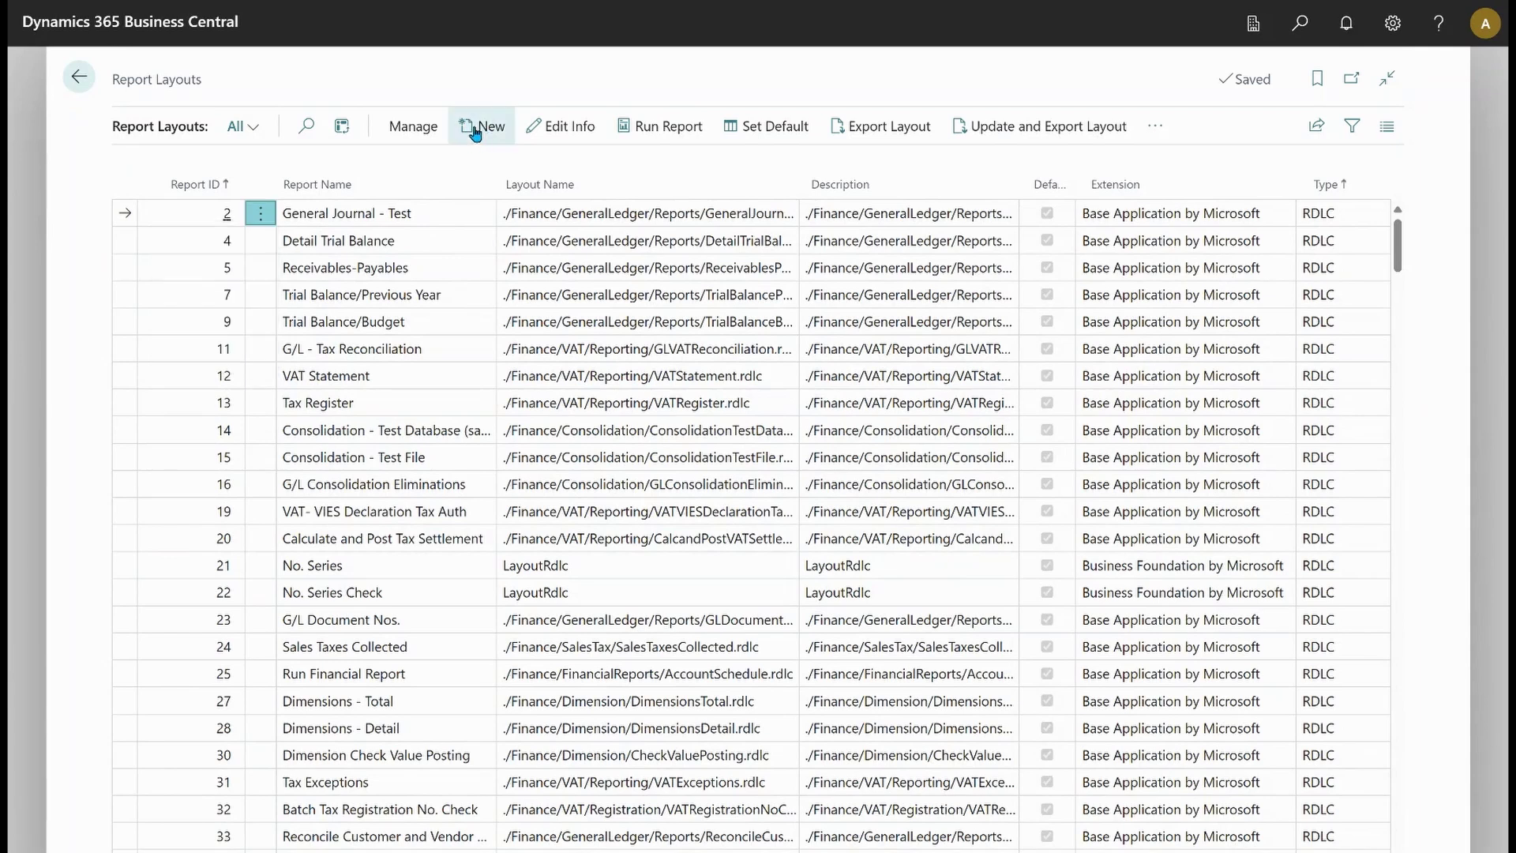
click(482, 128)
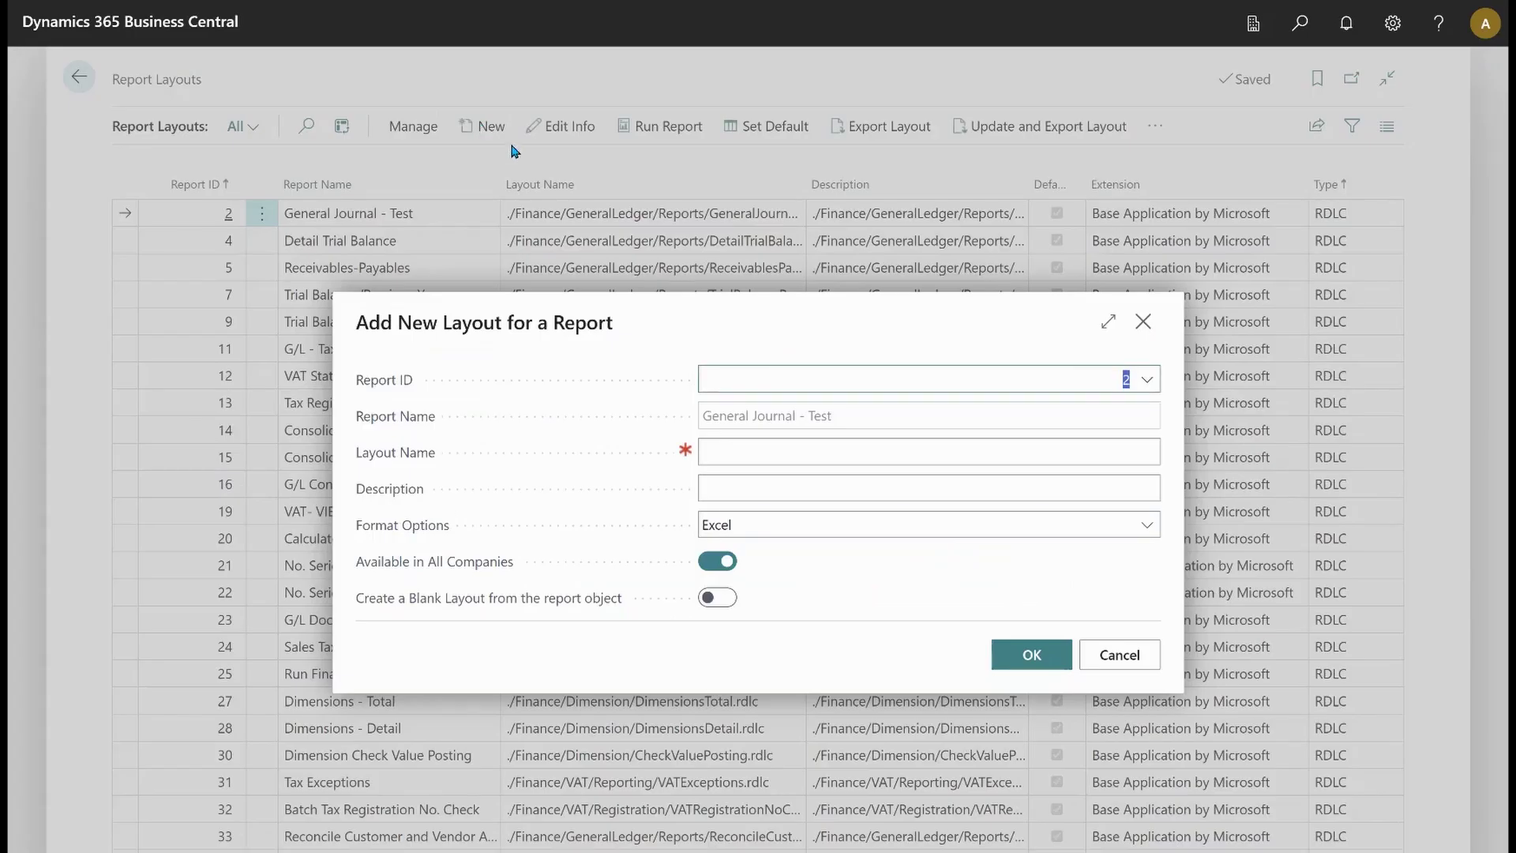
click(724, 450)
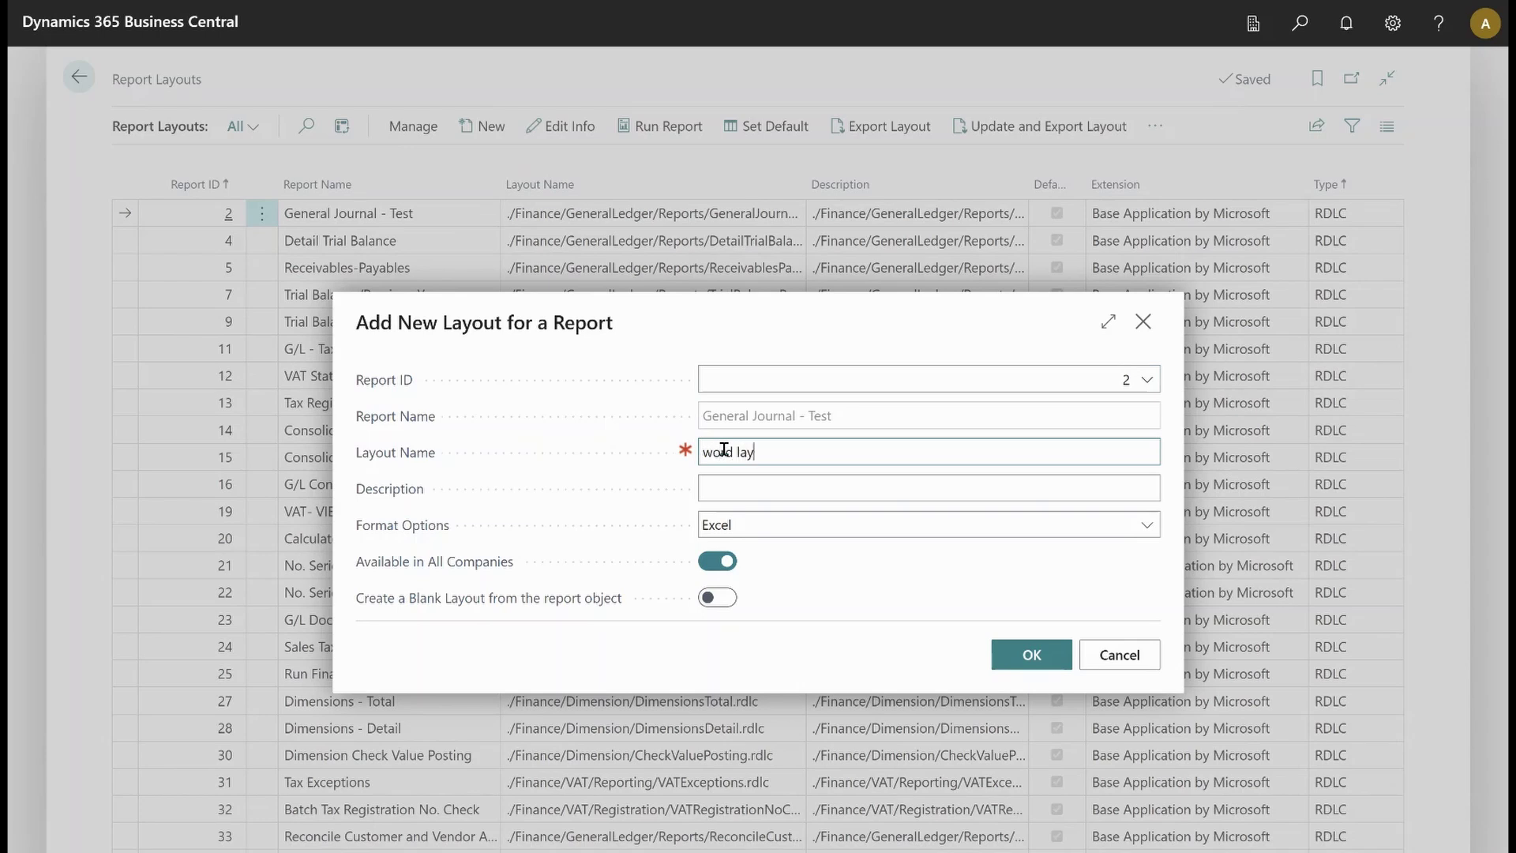
click(744, 526)
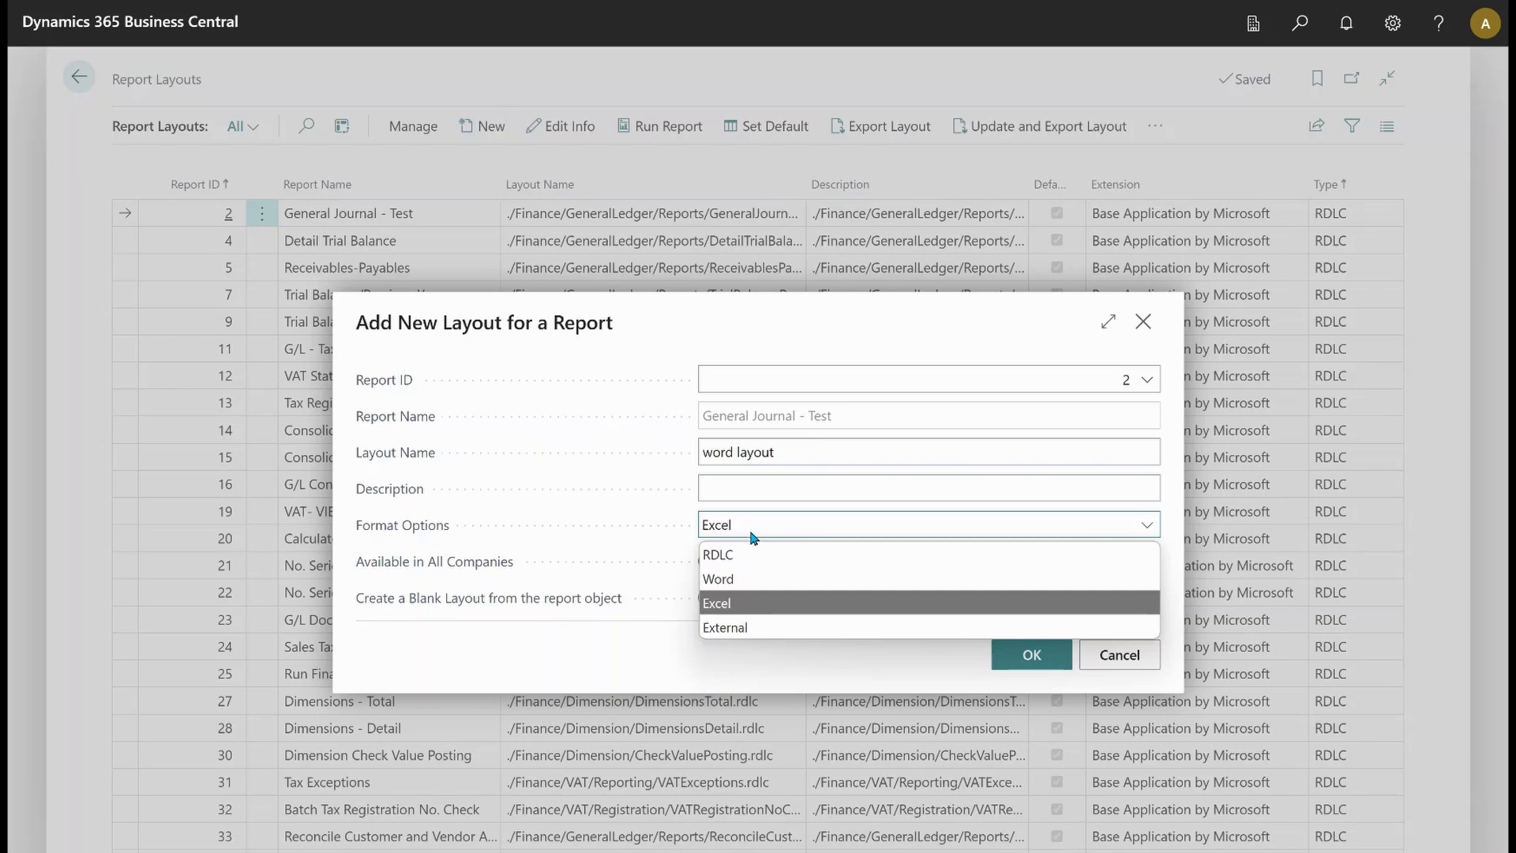
click(764, 579)
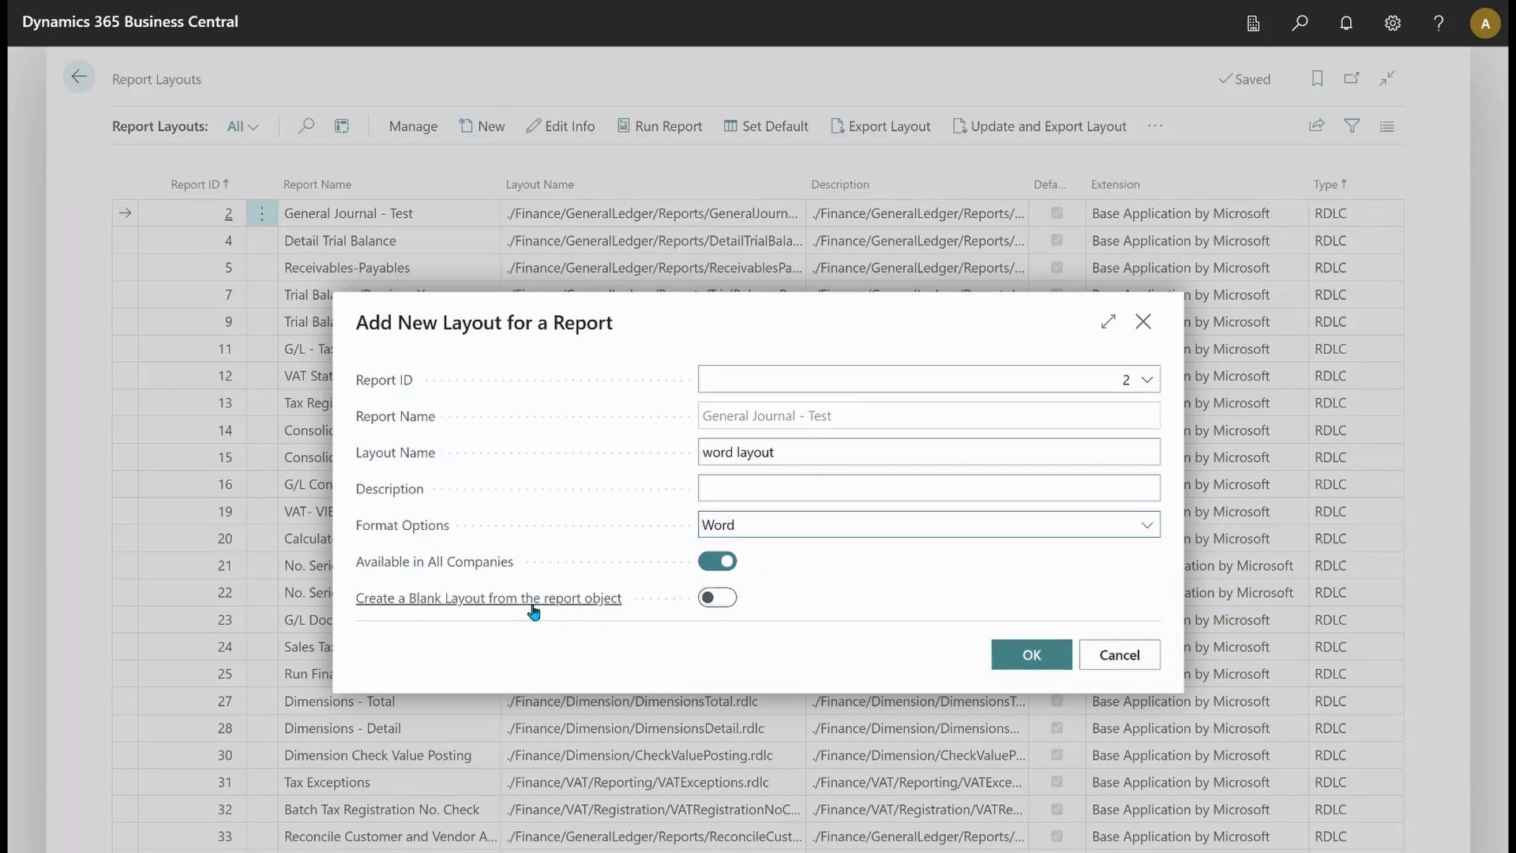
click(727, 601)
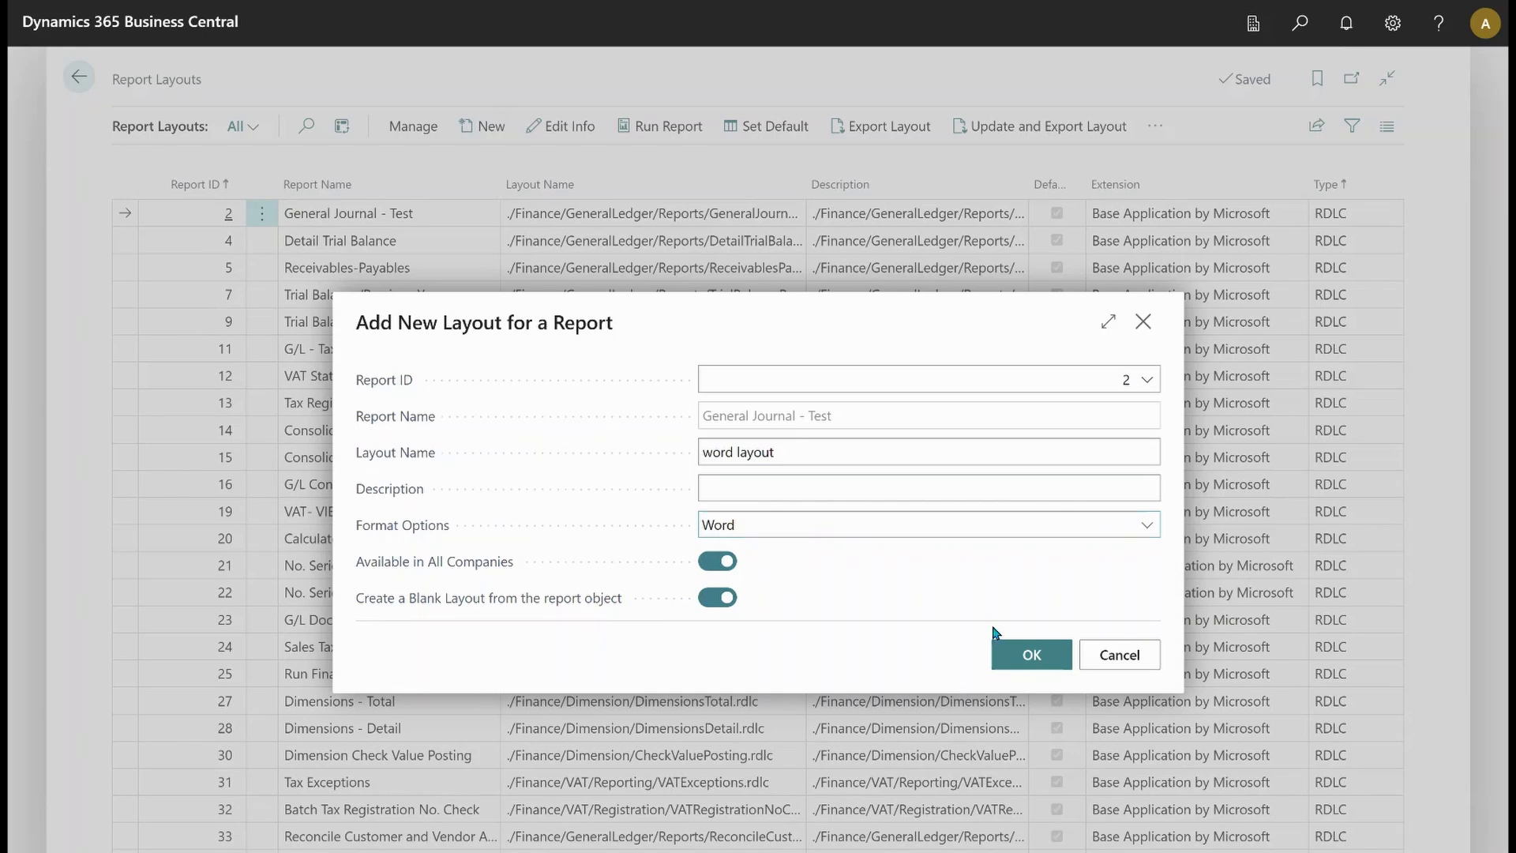
click(1033, 656)
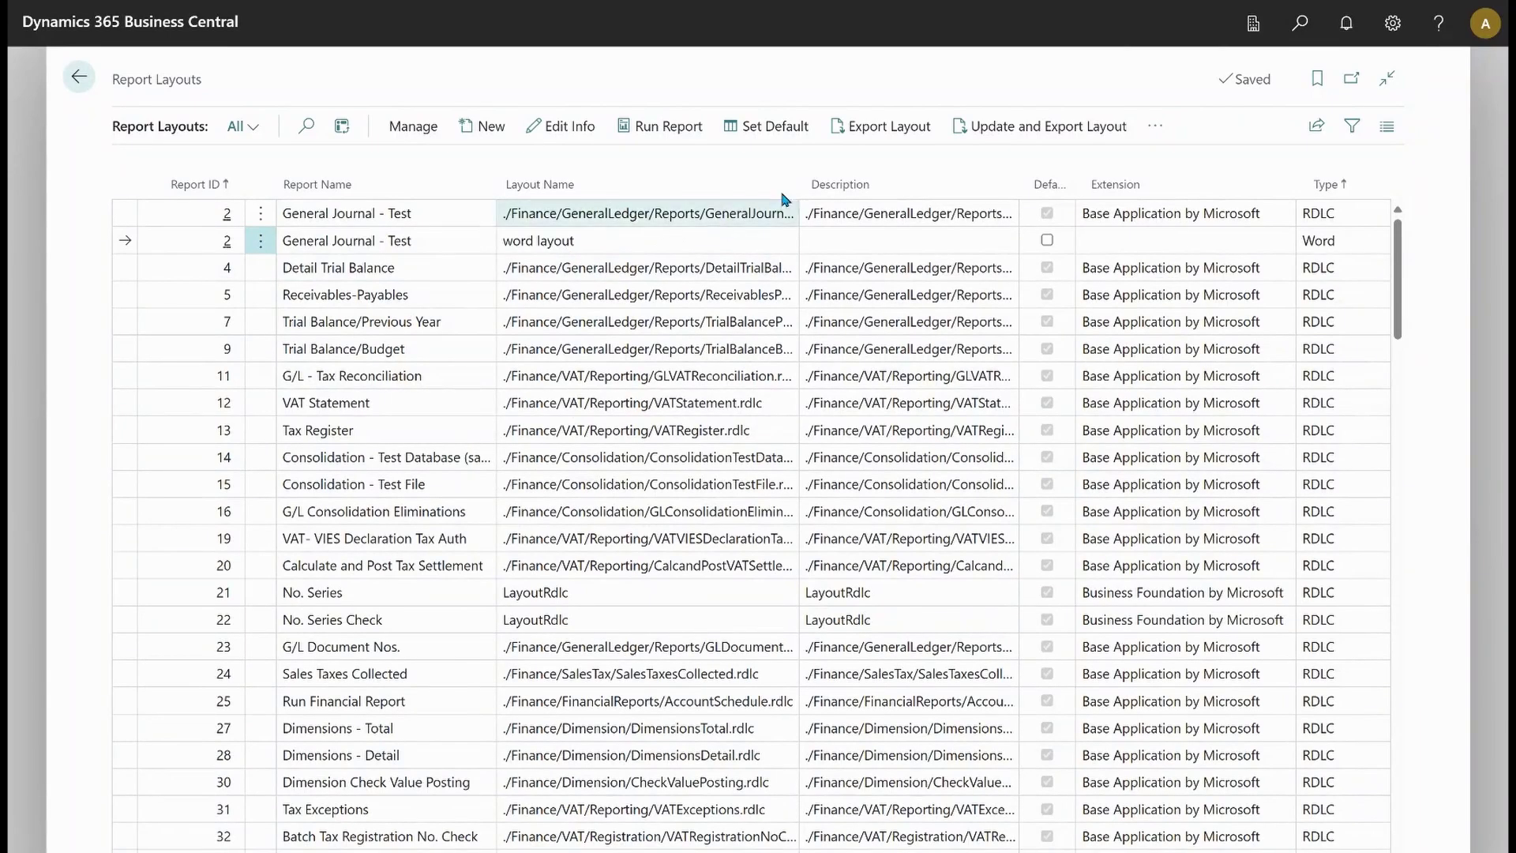
Step: Download 'word layout' and select its General_Journal_Test custom XML part in the XML Mapping Pane
click(875, 126)
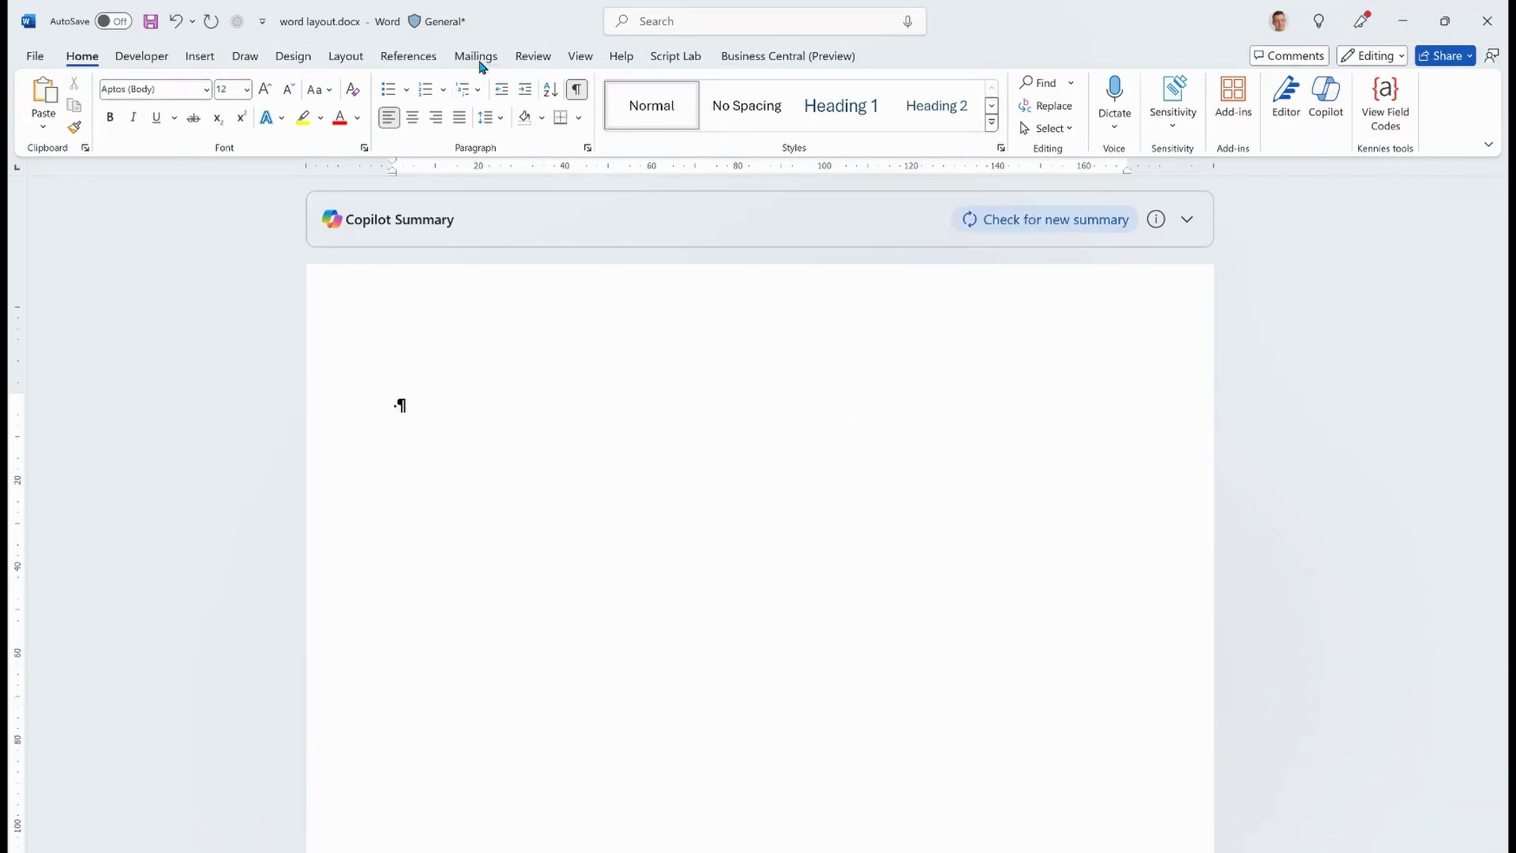
click(155, 56)
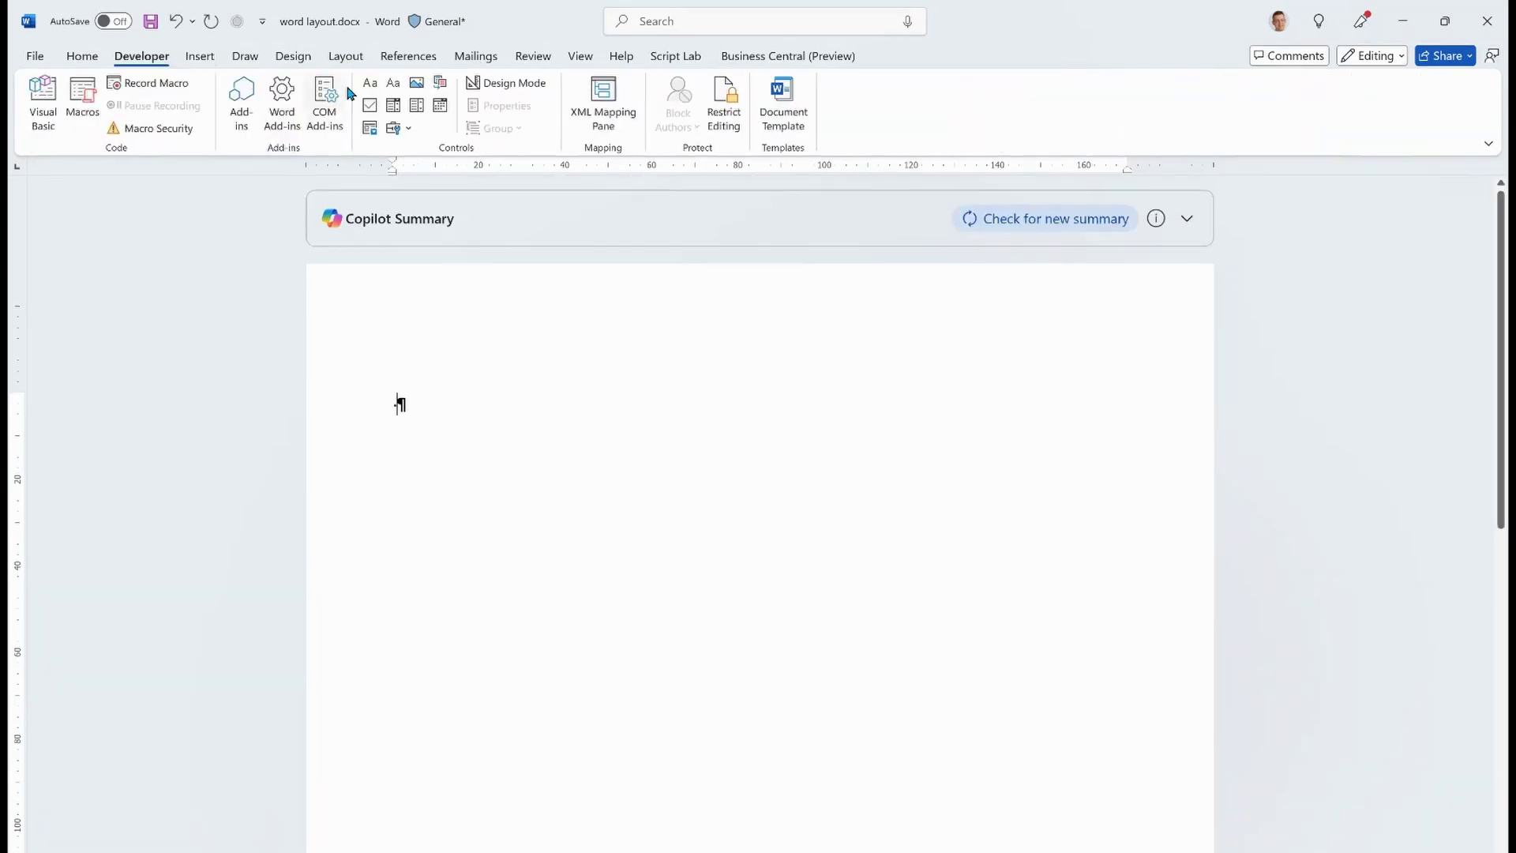
click(607, 113)
click(1408, 221)
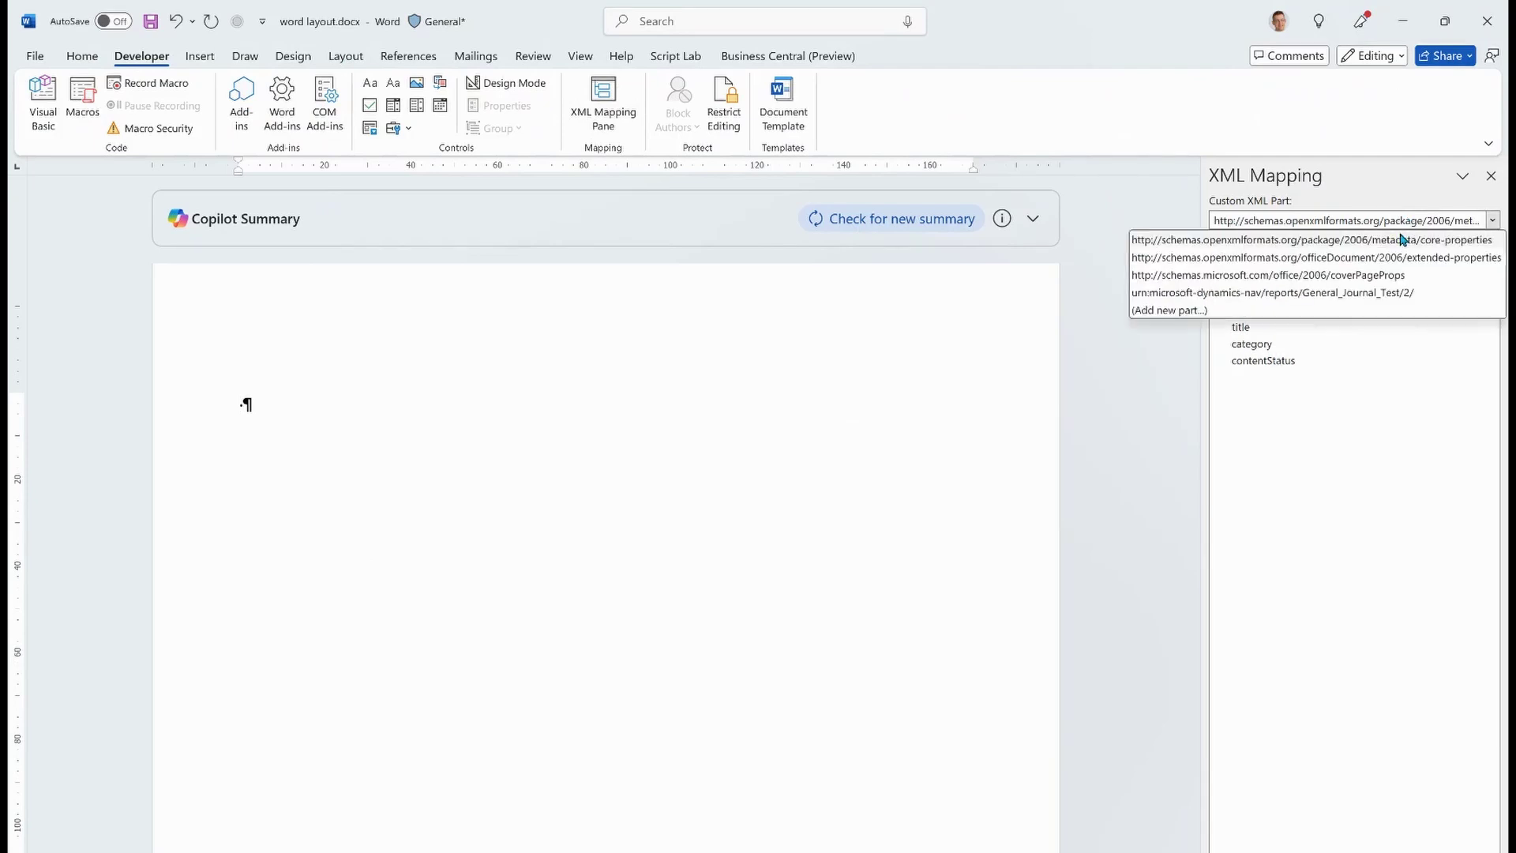
click(1388, 294)
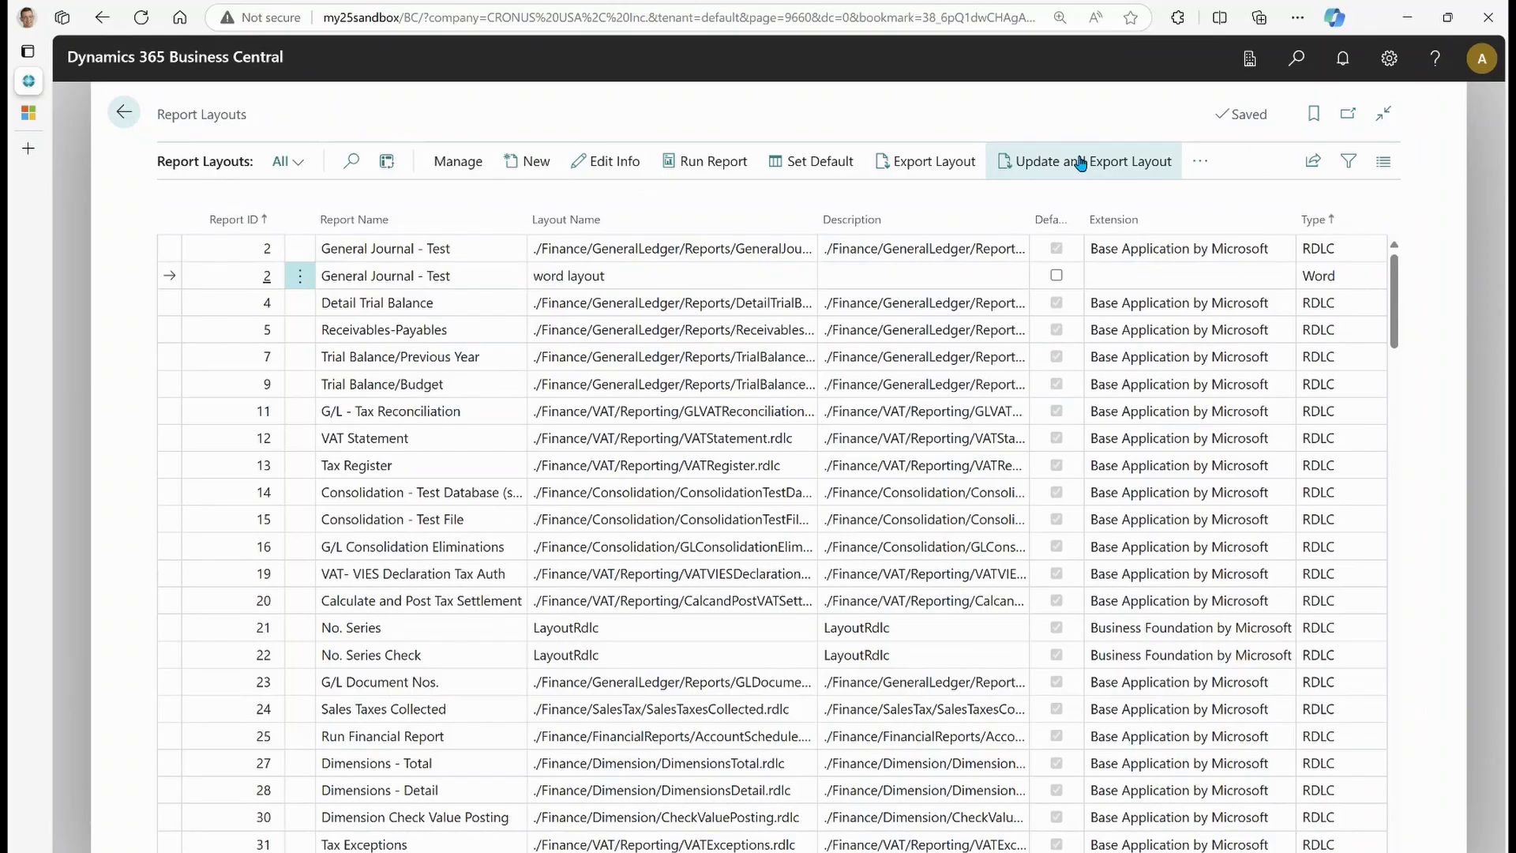
Step: Update 'word layout' to the current dataset and export it as word layout (1).docx
click(1080, 162)
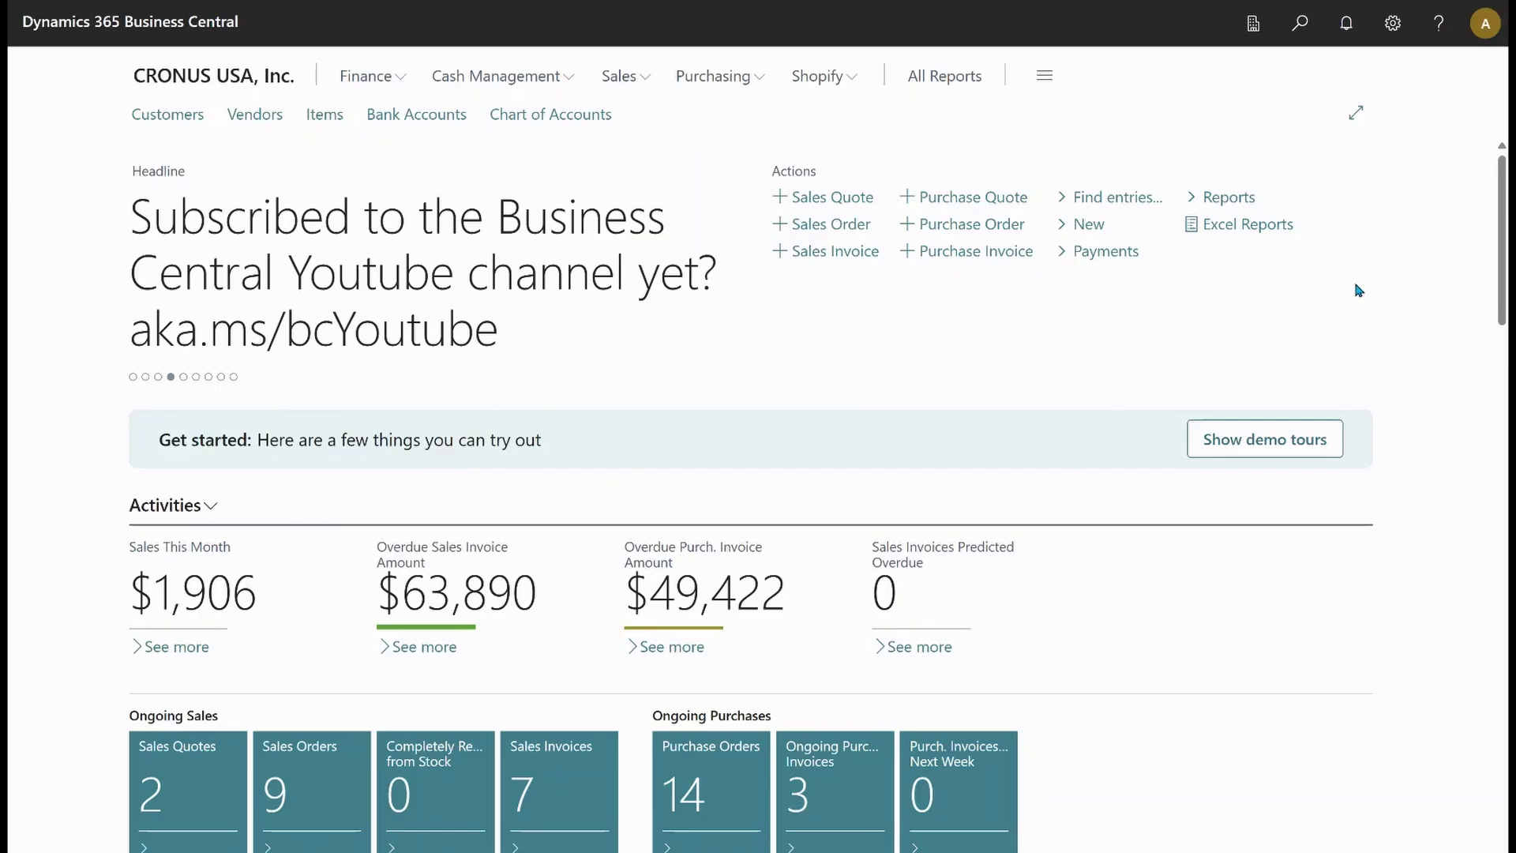
Step: Run the Customer - Top List (Preview) Excel report with no customer filter and download it
click(1274, 228)
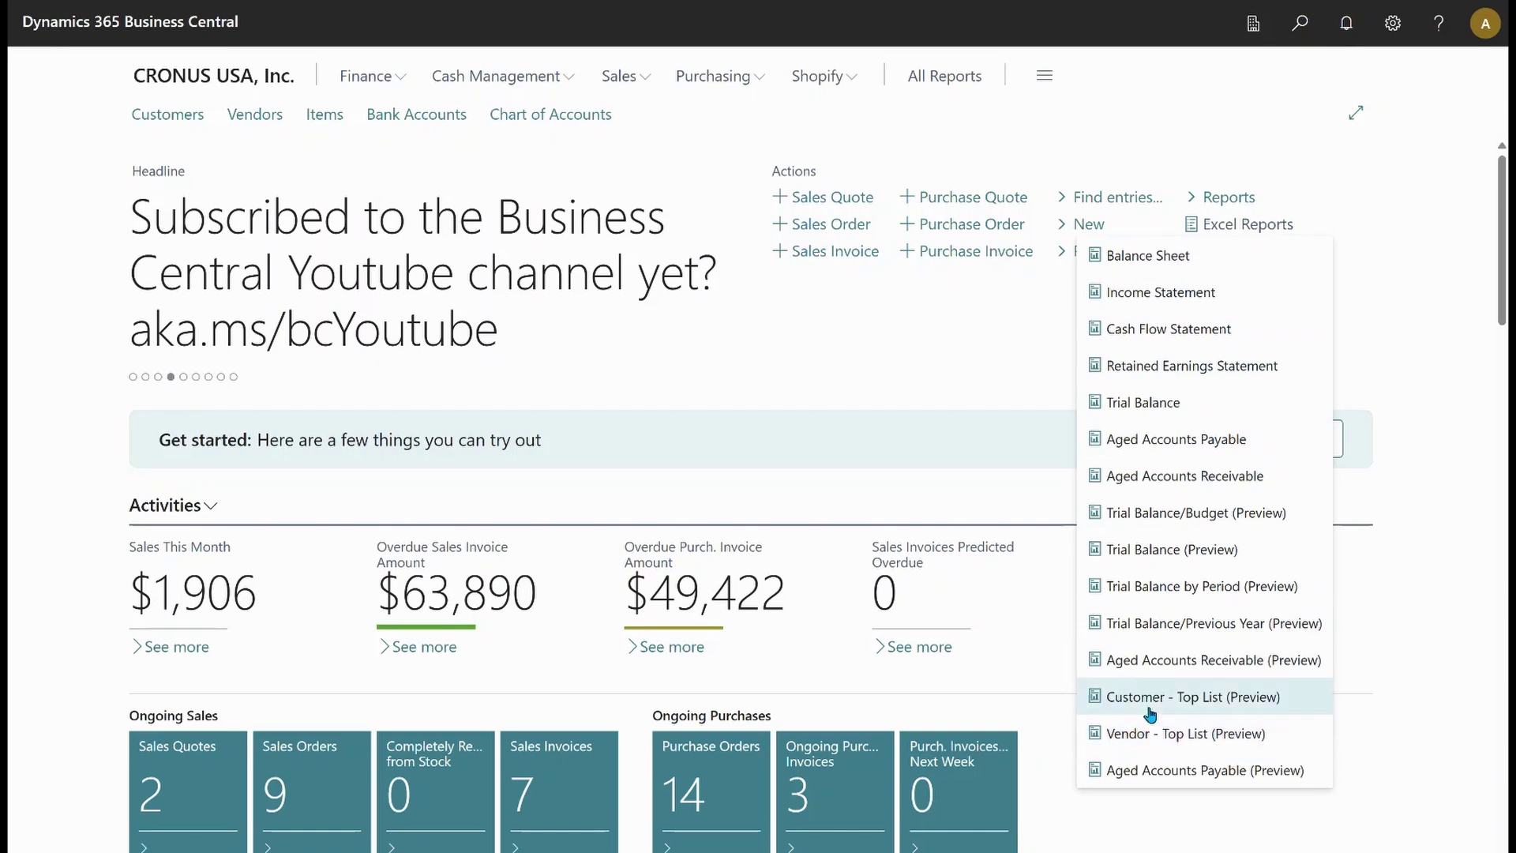
click(1199, 698)
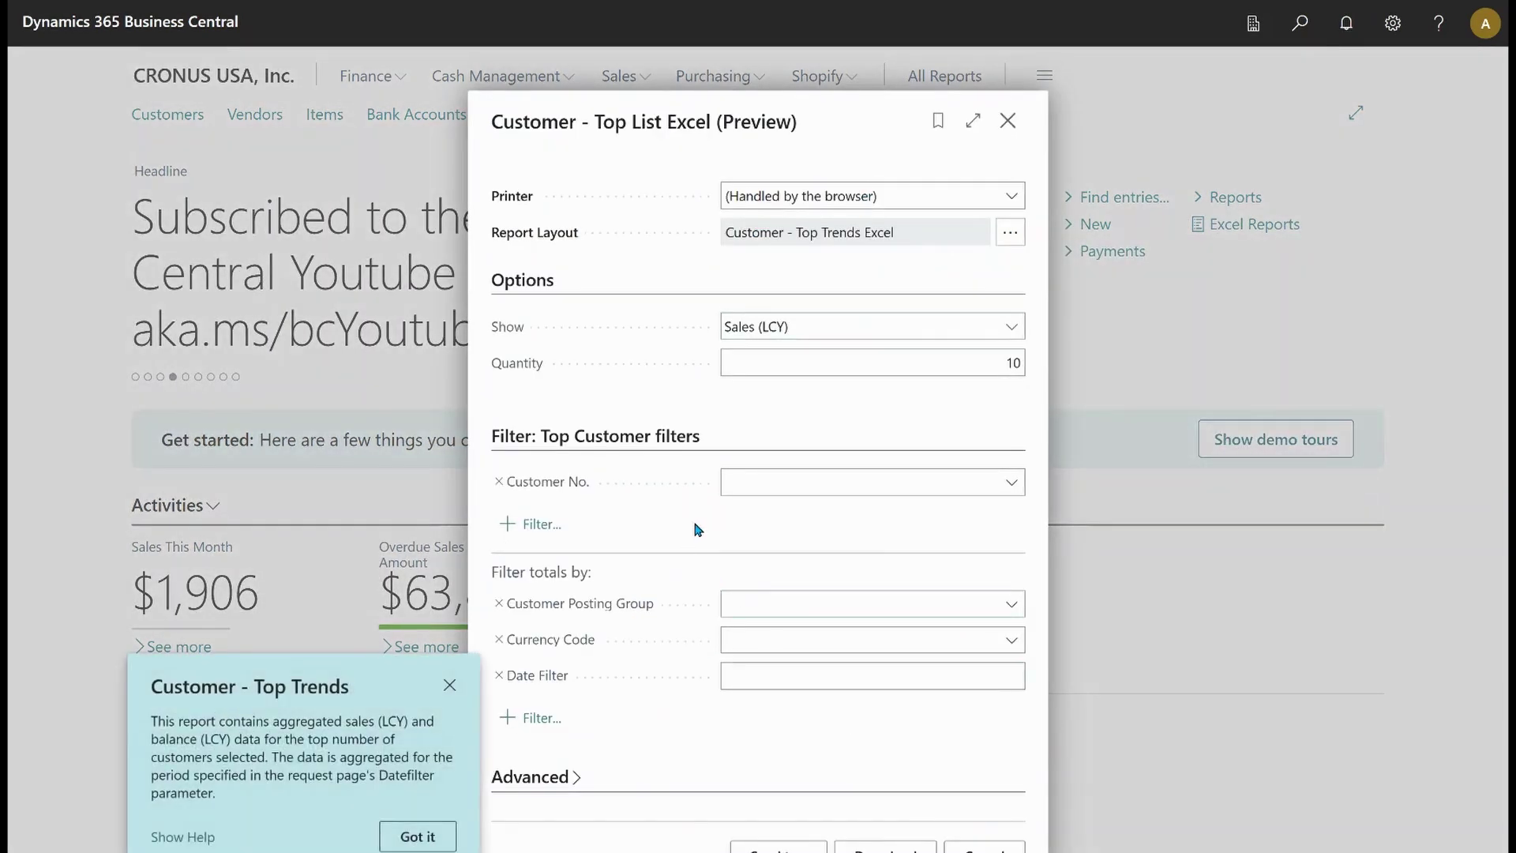
click(1011, 482)
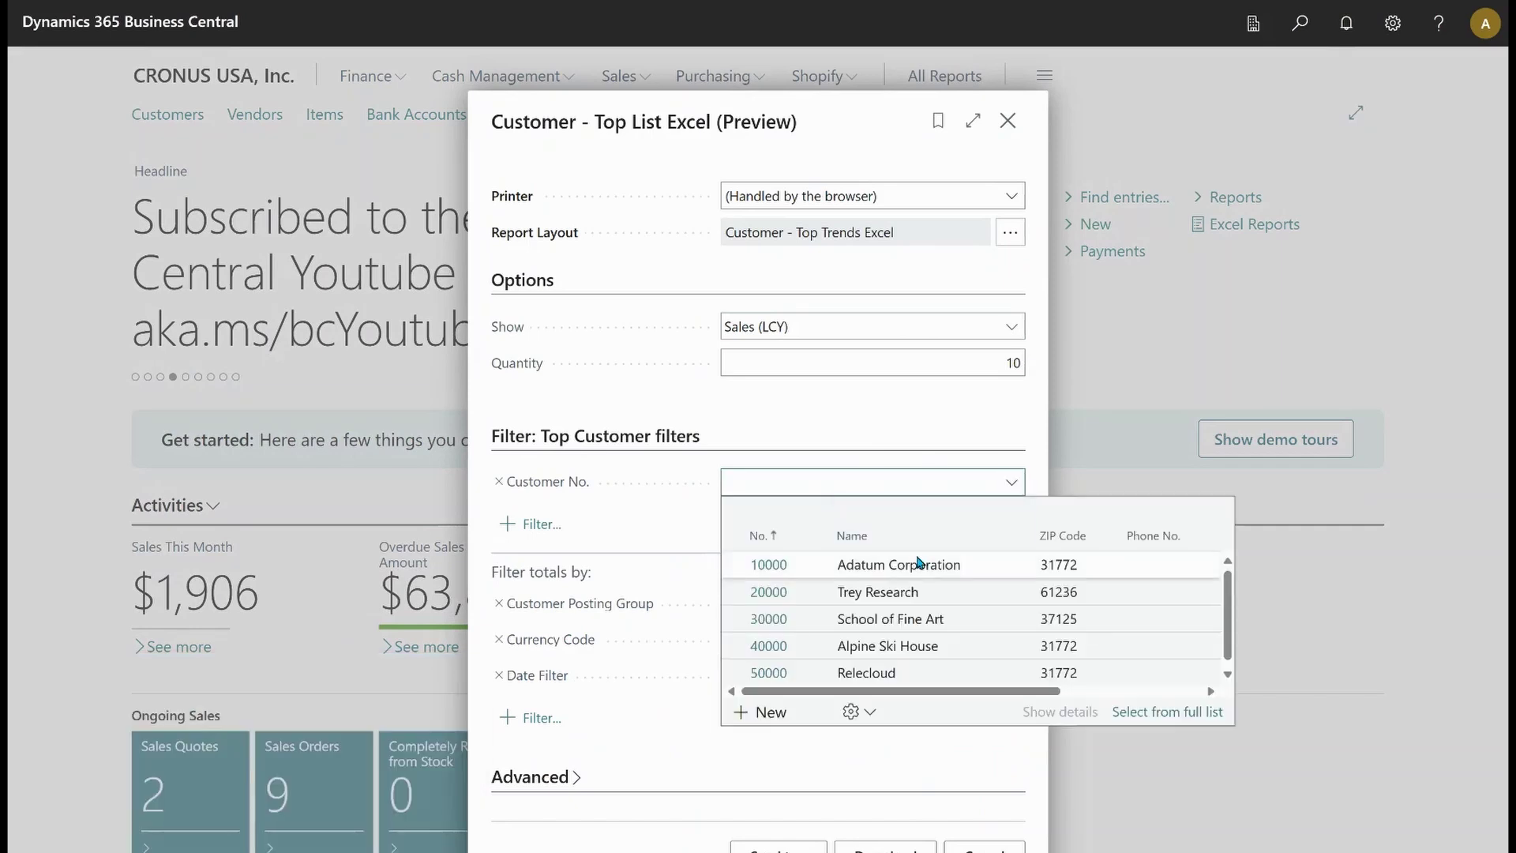
click(679, 529)
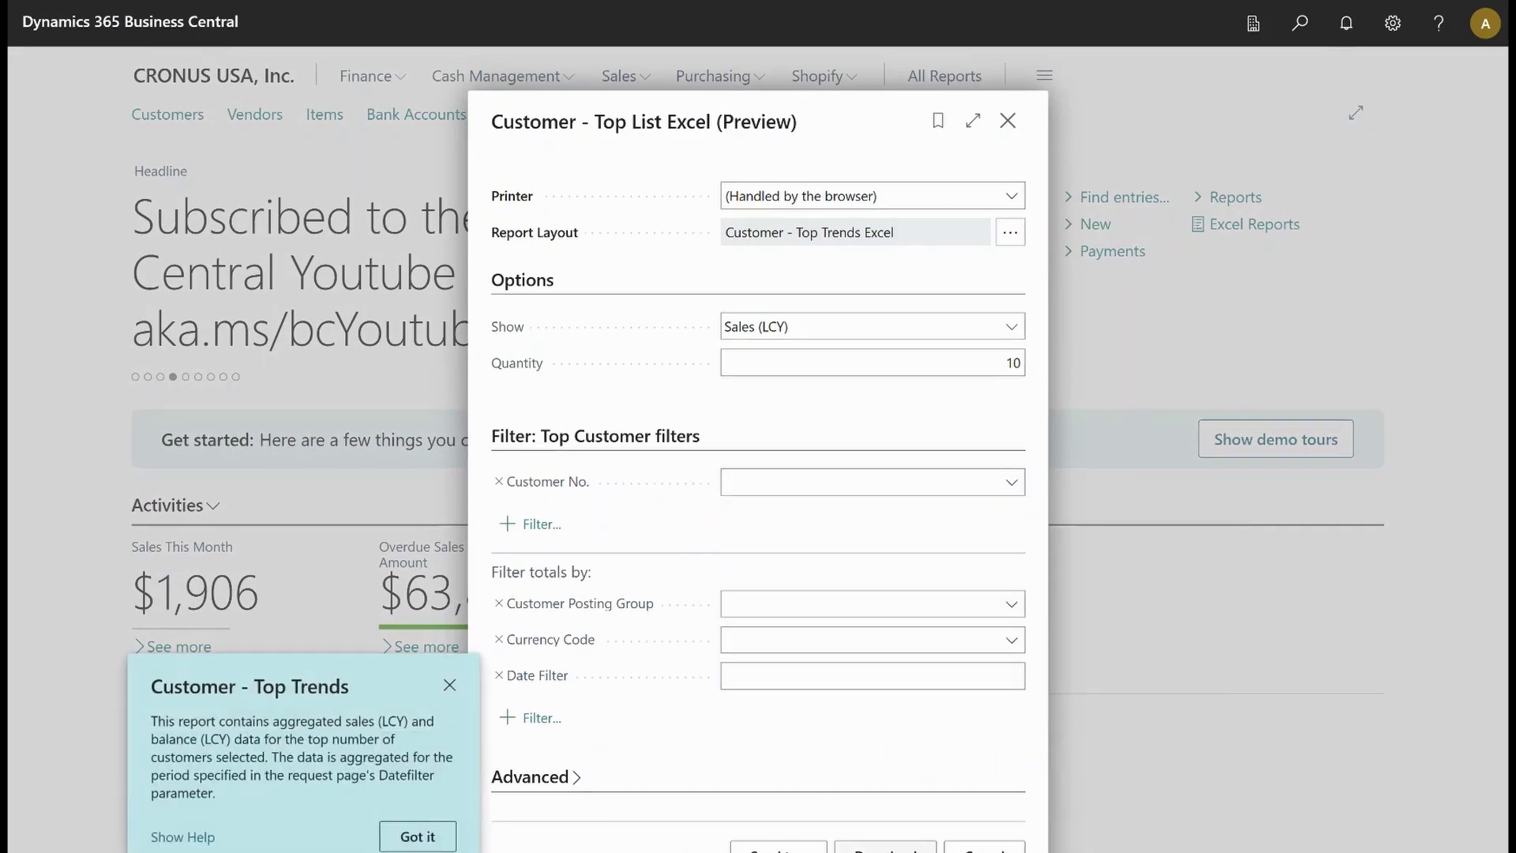
click(885, 848)
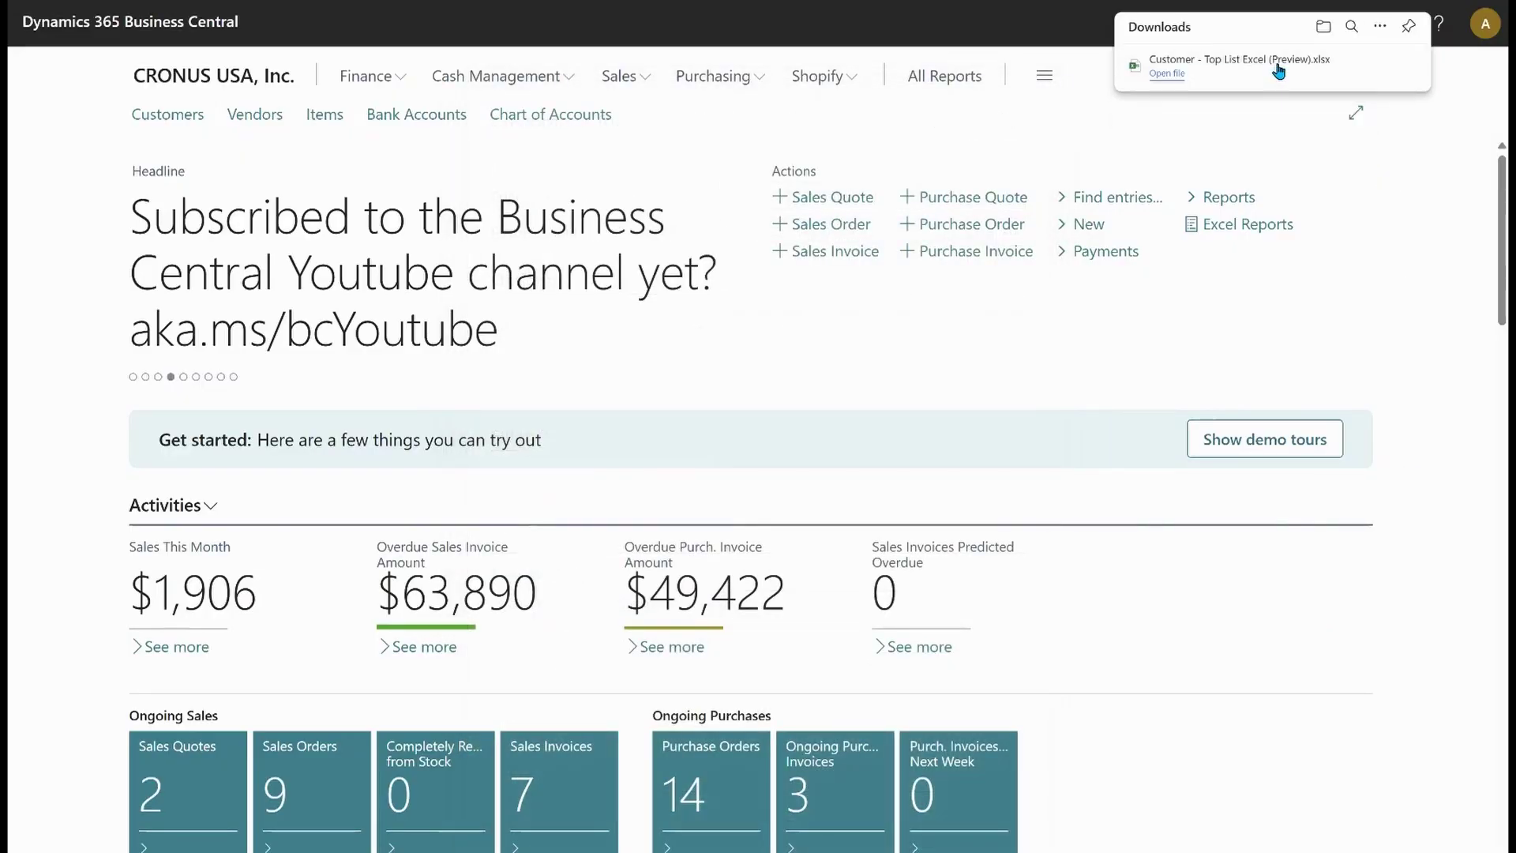
Step: Open the workbook, enable content, inspect B2 and M2's CompanyName formula, then go to Sheet1
click(1177, 66)
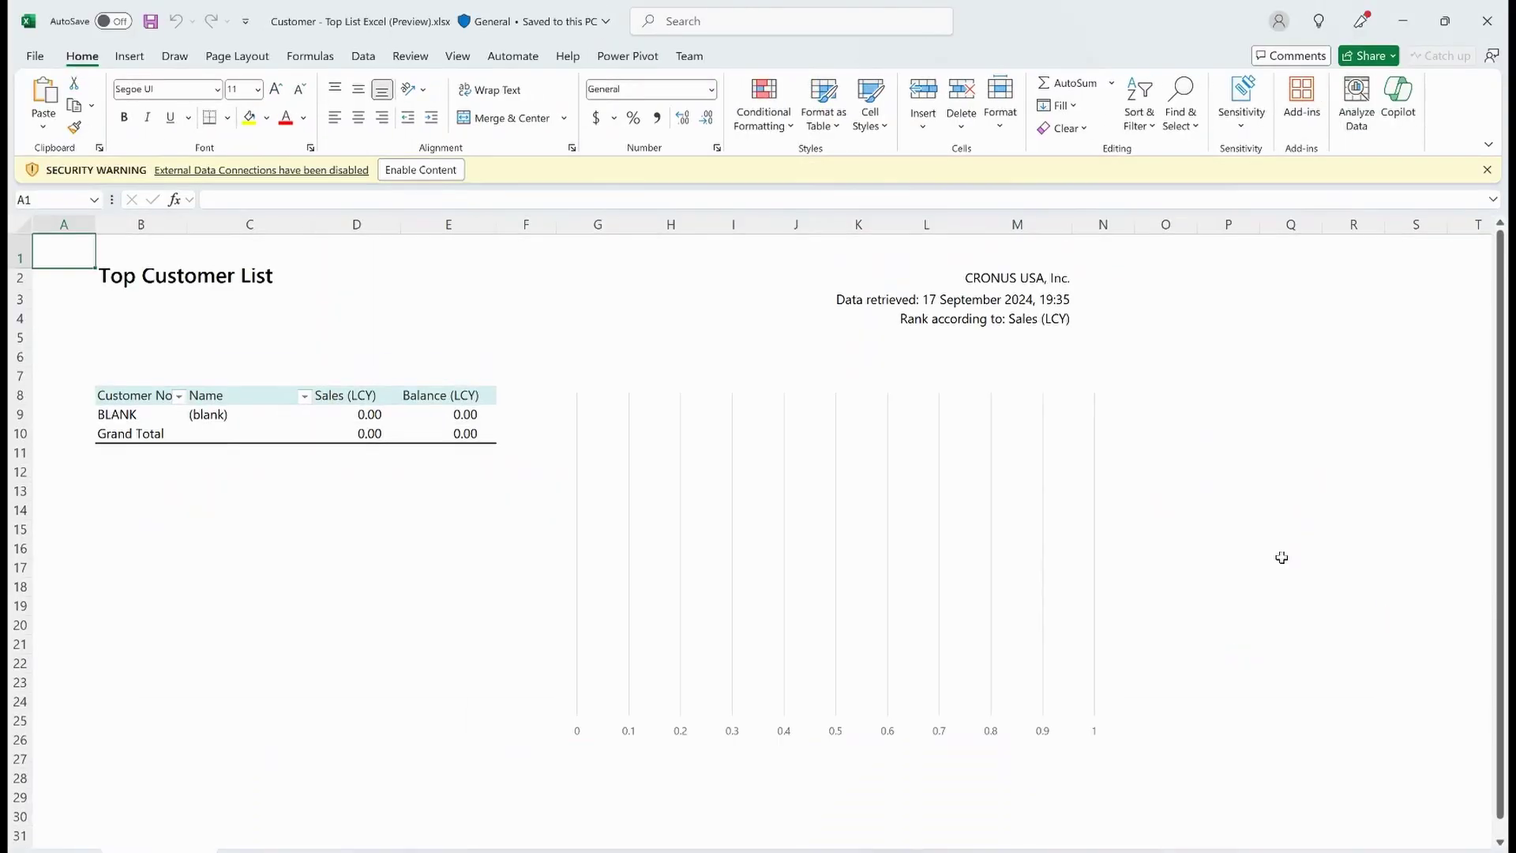
click(424, 172)
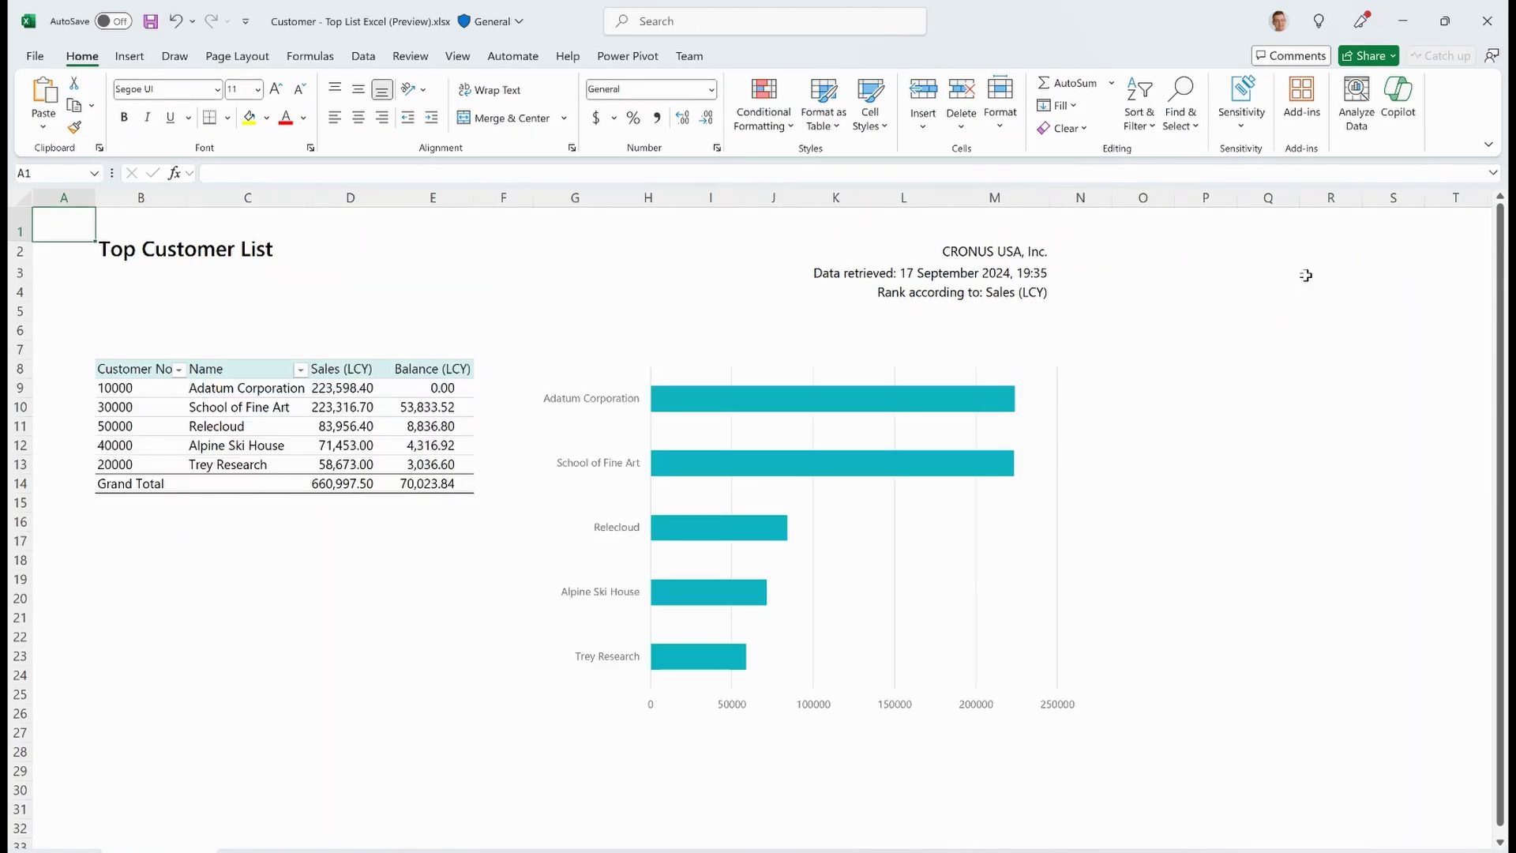
click(113, 249)
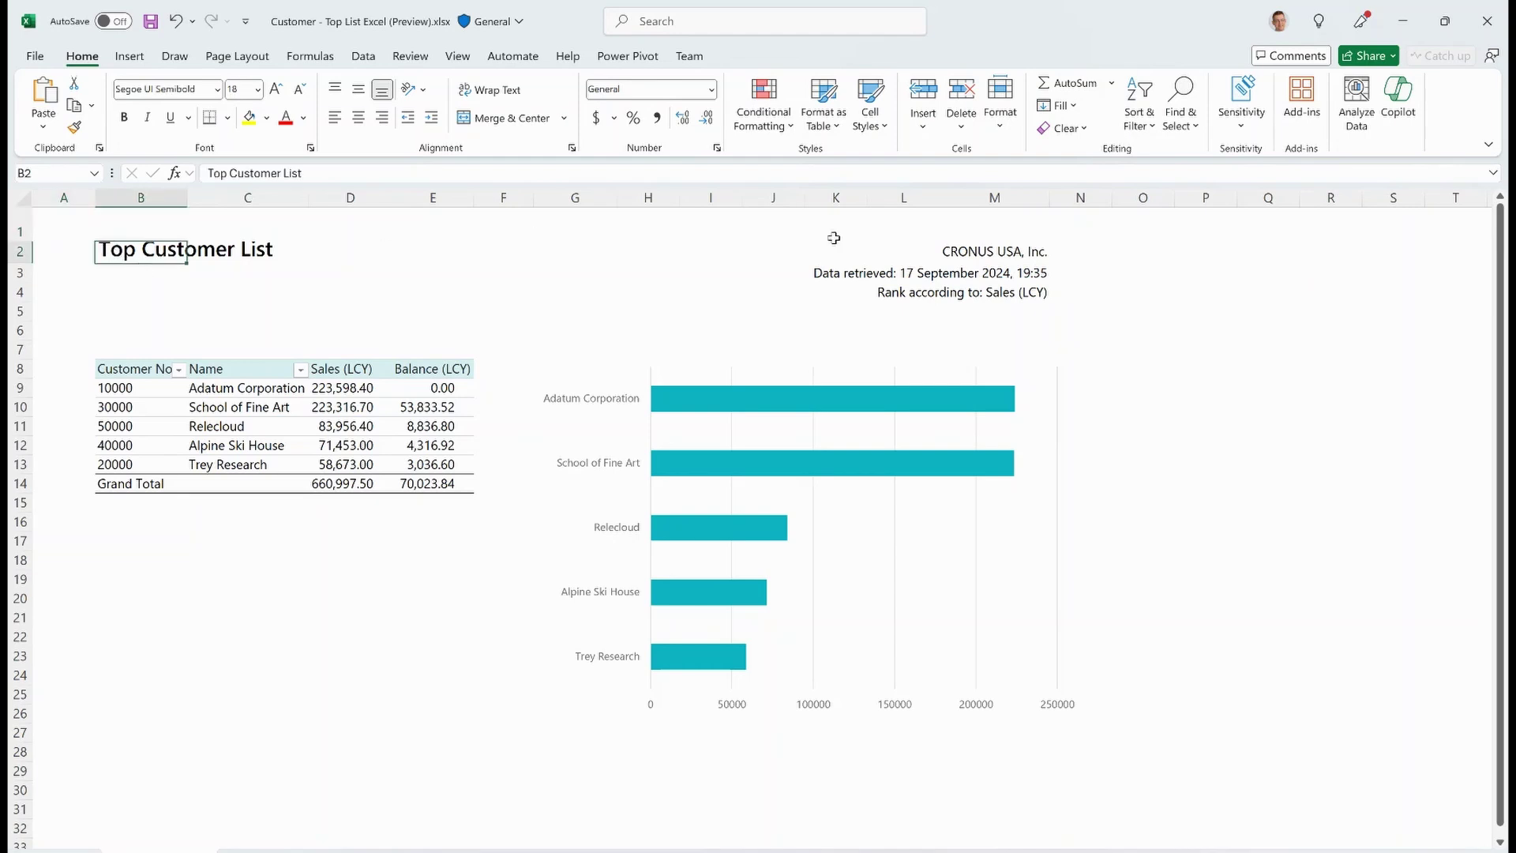
click(980, 252)
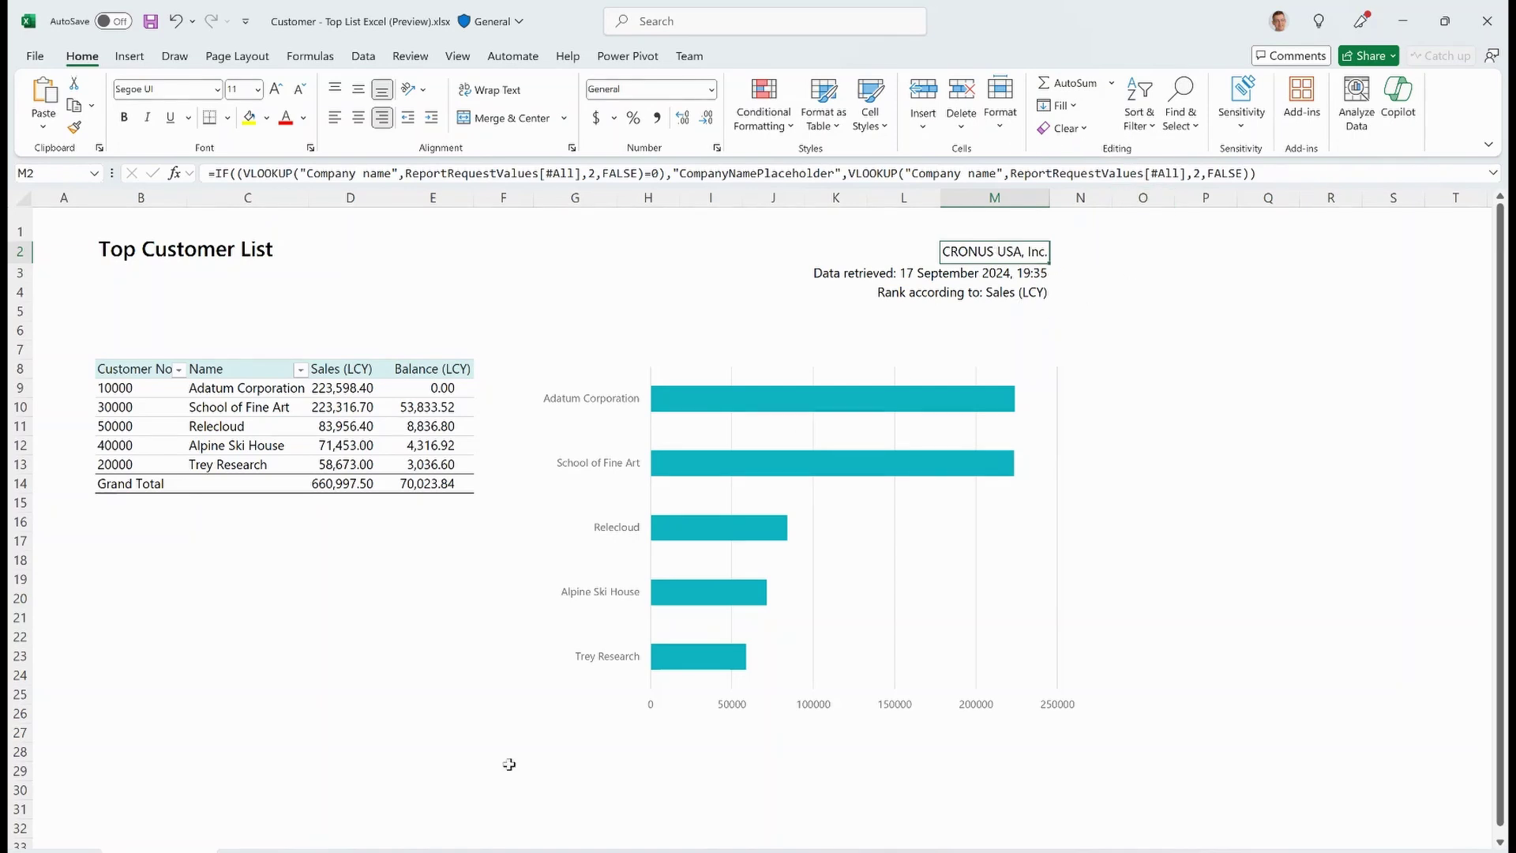
key(ctrl+Page_Down)
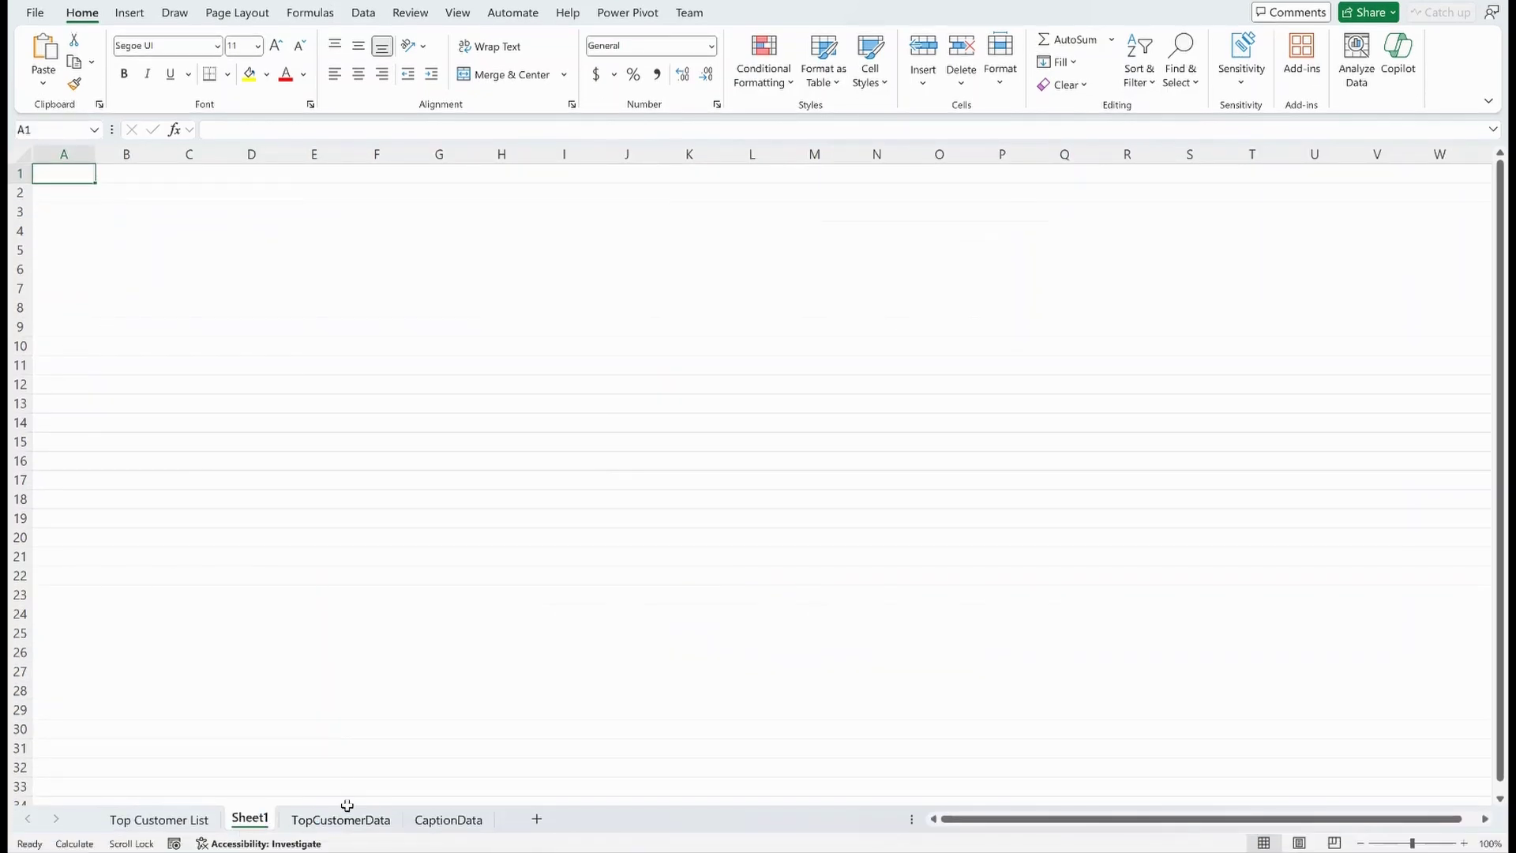
Step: Unhide the Aggregated Metadata sheet, review its Request Property column, then return to Top Customer List
right_click(346, 820)
click(400, 738)
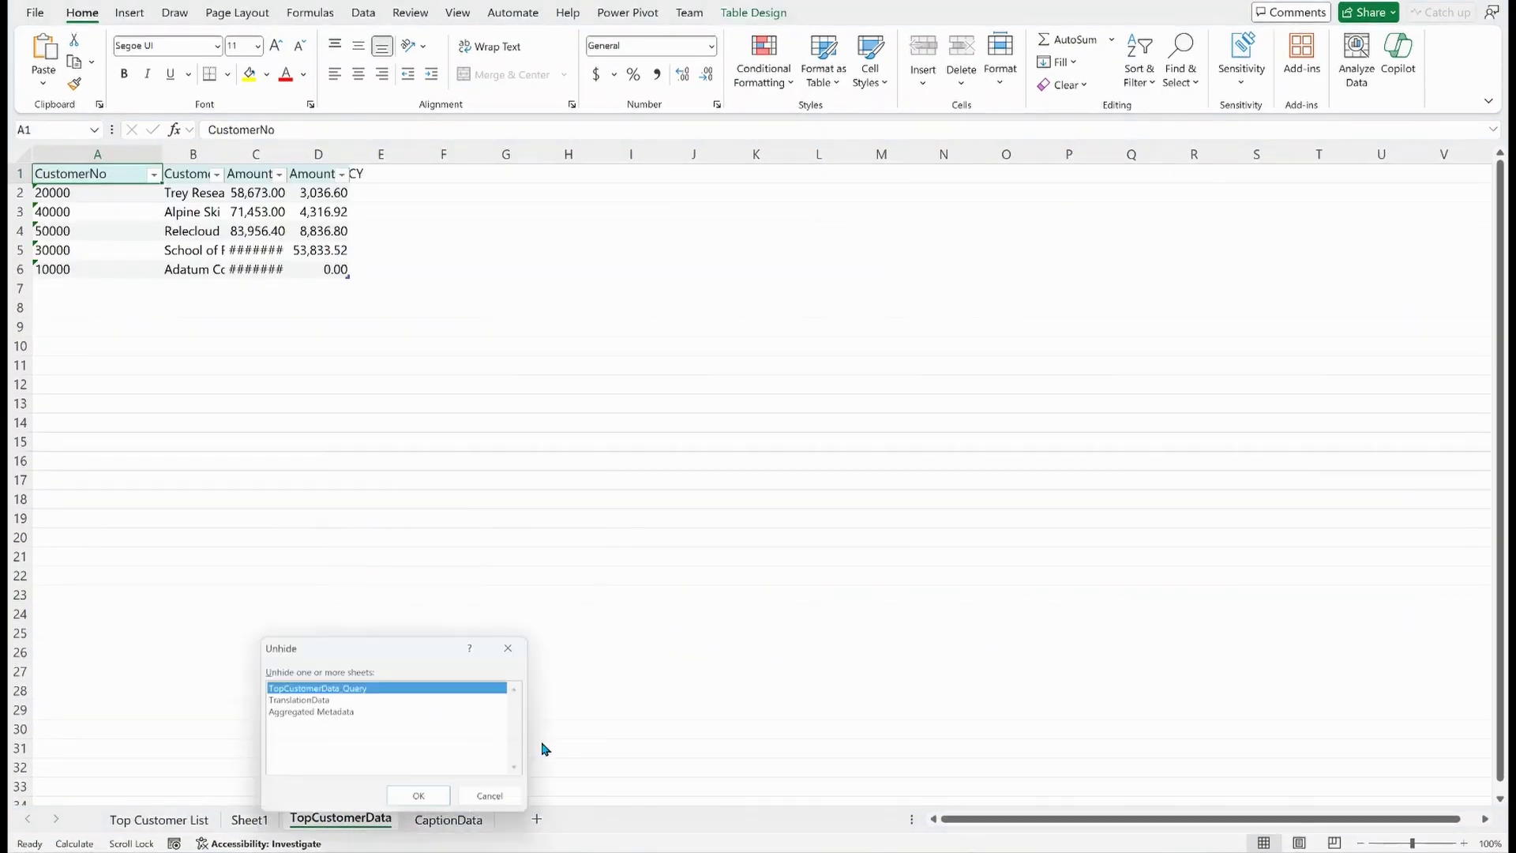
click(323, 713)
click(419, 802)
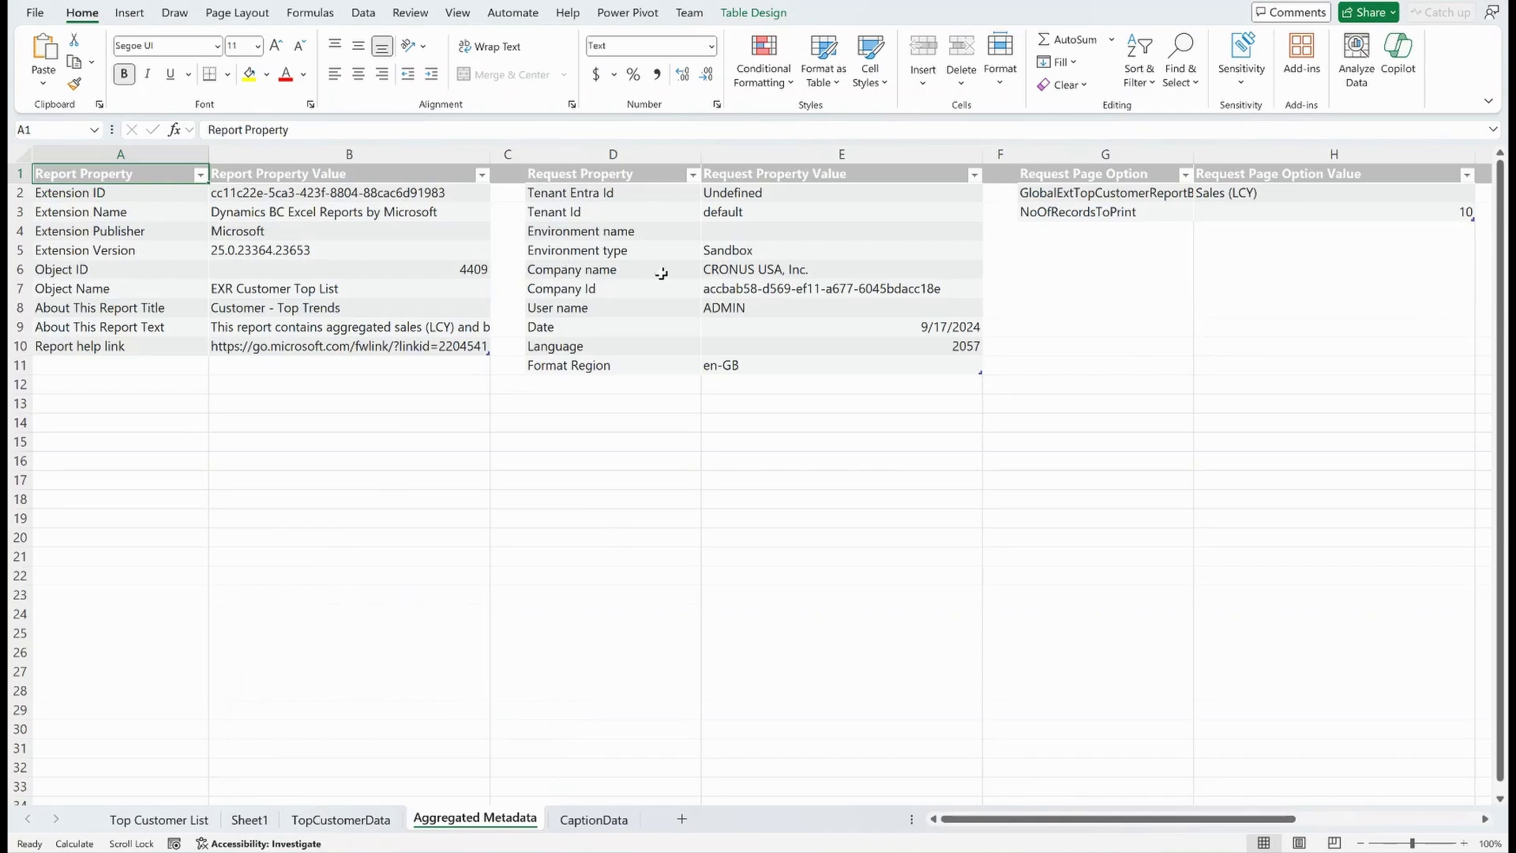
click(603, 174)
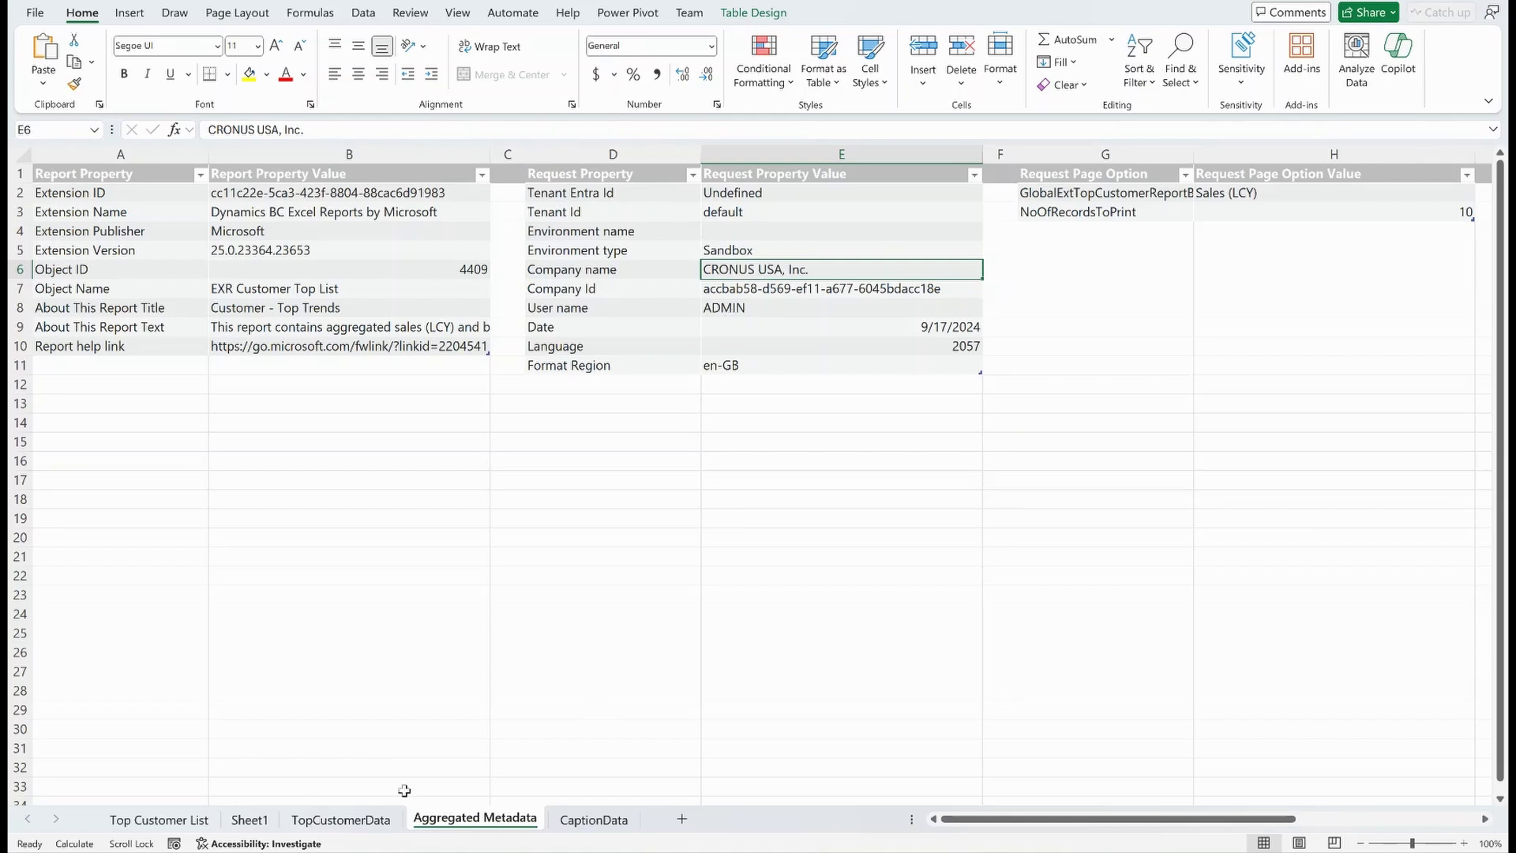
click(161, 819)
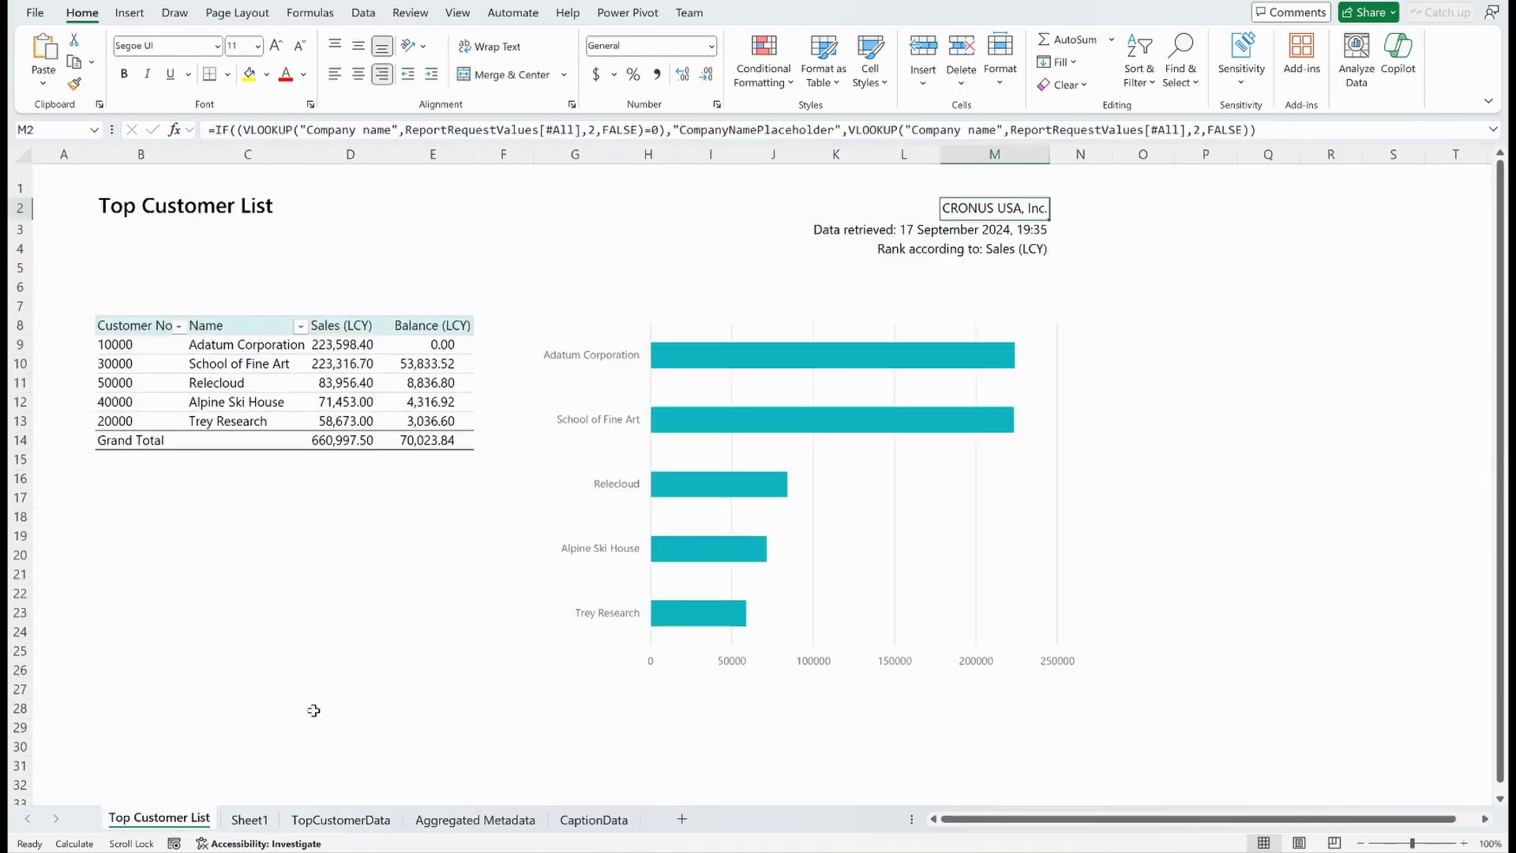
Step: Enter the formula =ReportRequest.CompanyName in cell M1 so it shows CRONUS USA, Inc
click(973, 179)
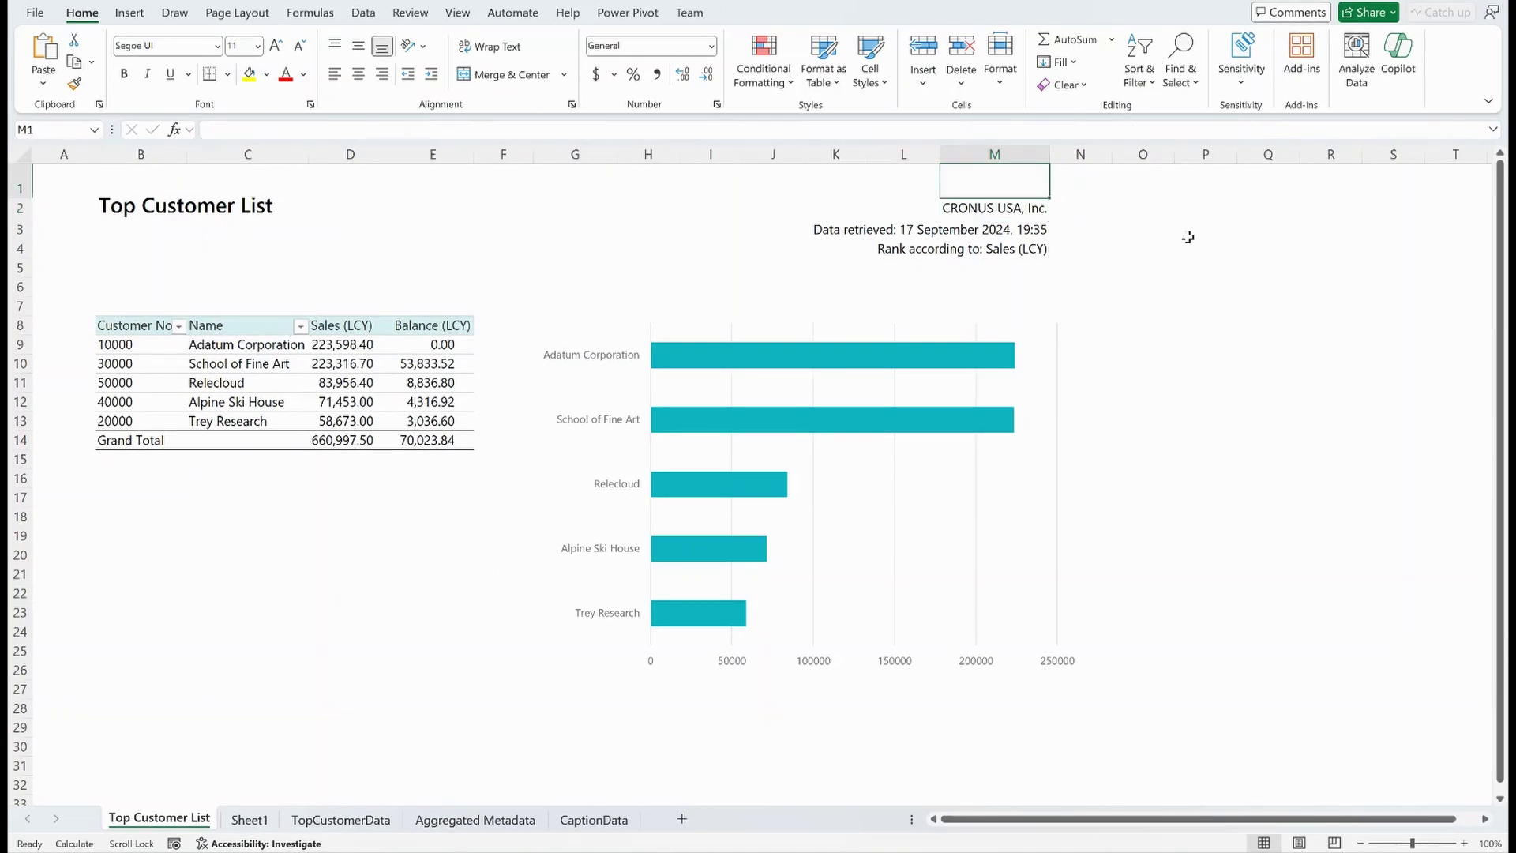
text(=)
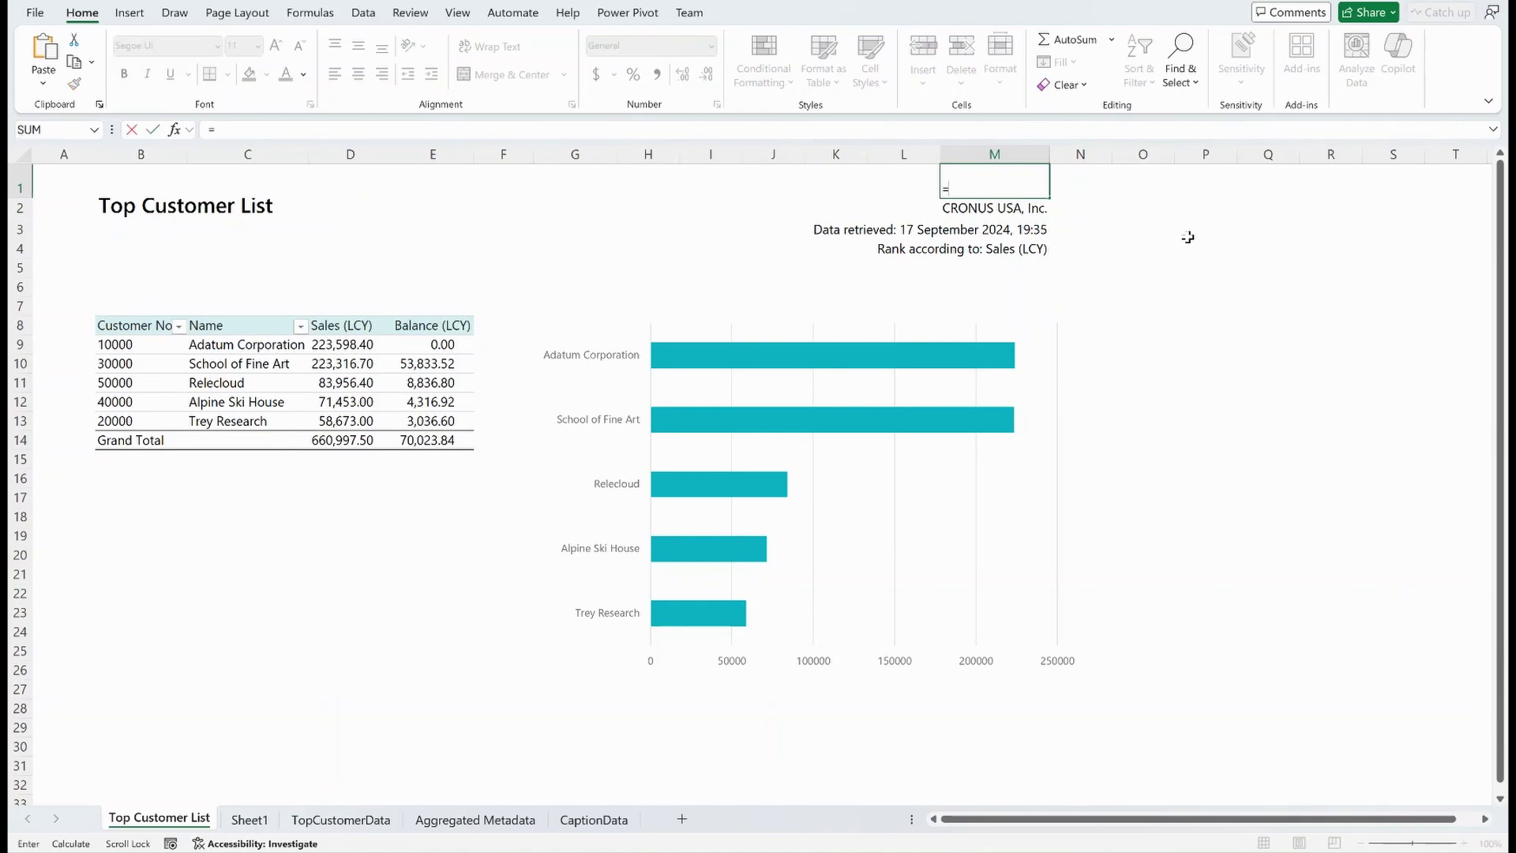
text(reportre)
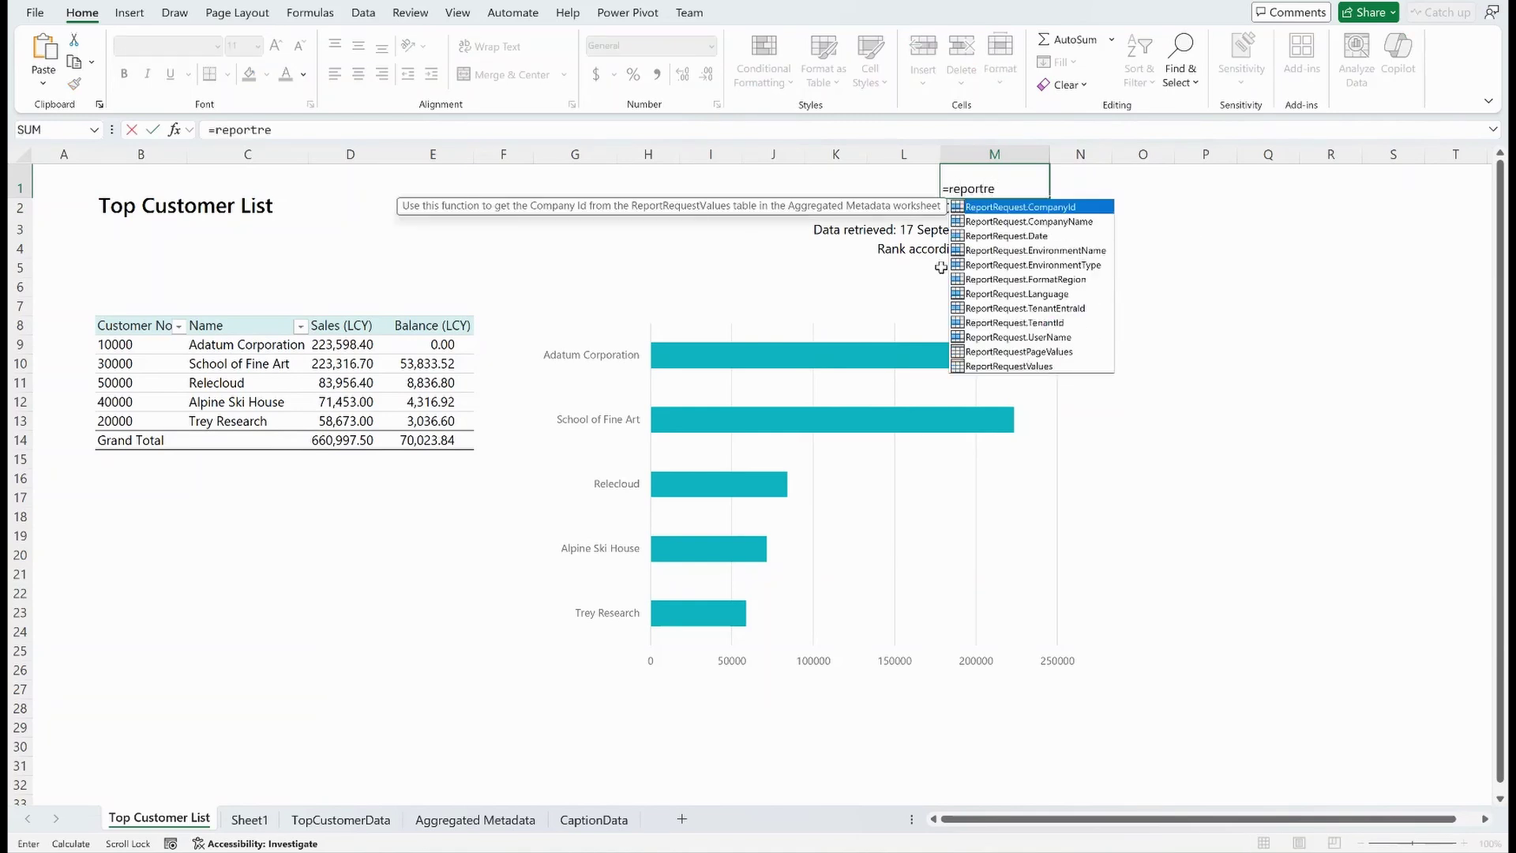
click(1068, 223)
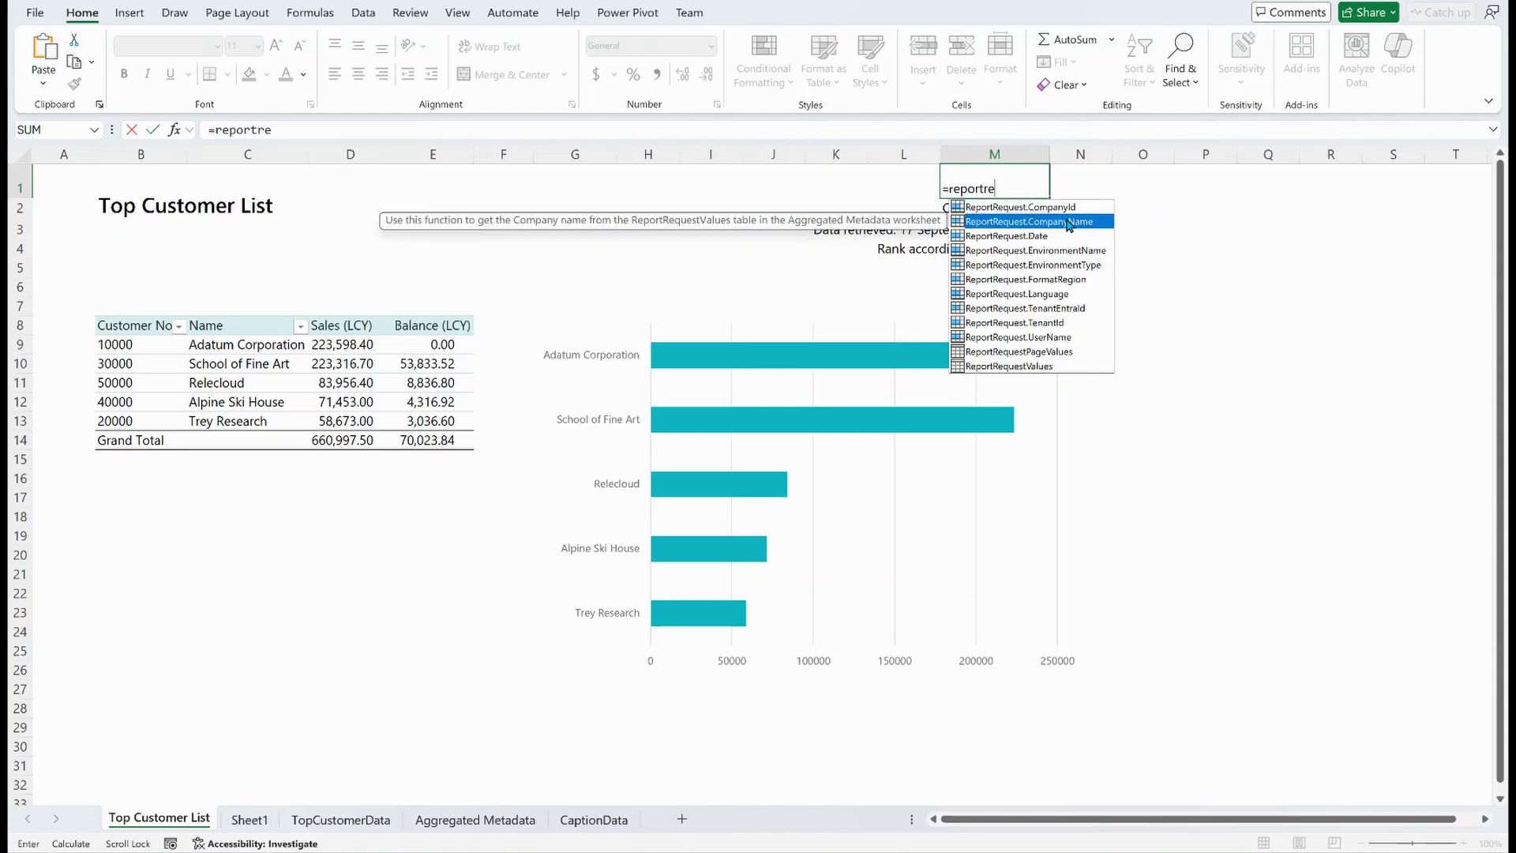
double_click(1067, 221)
key(Return)
click(985, 187)
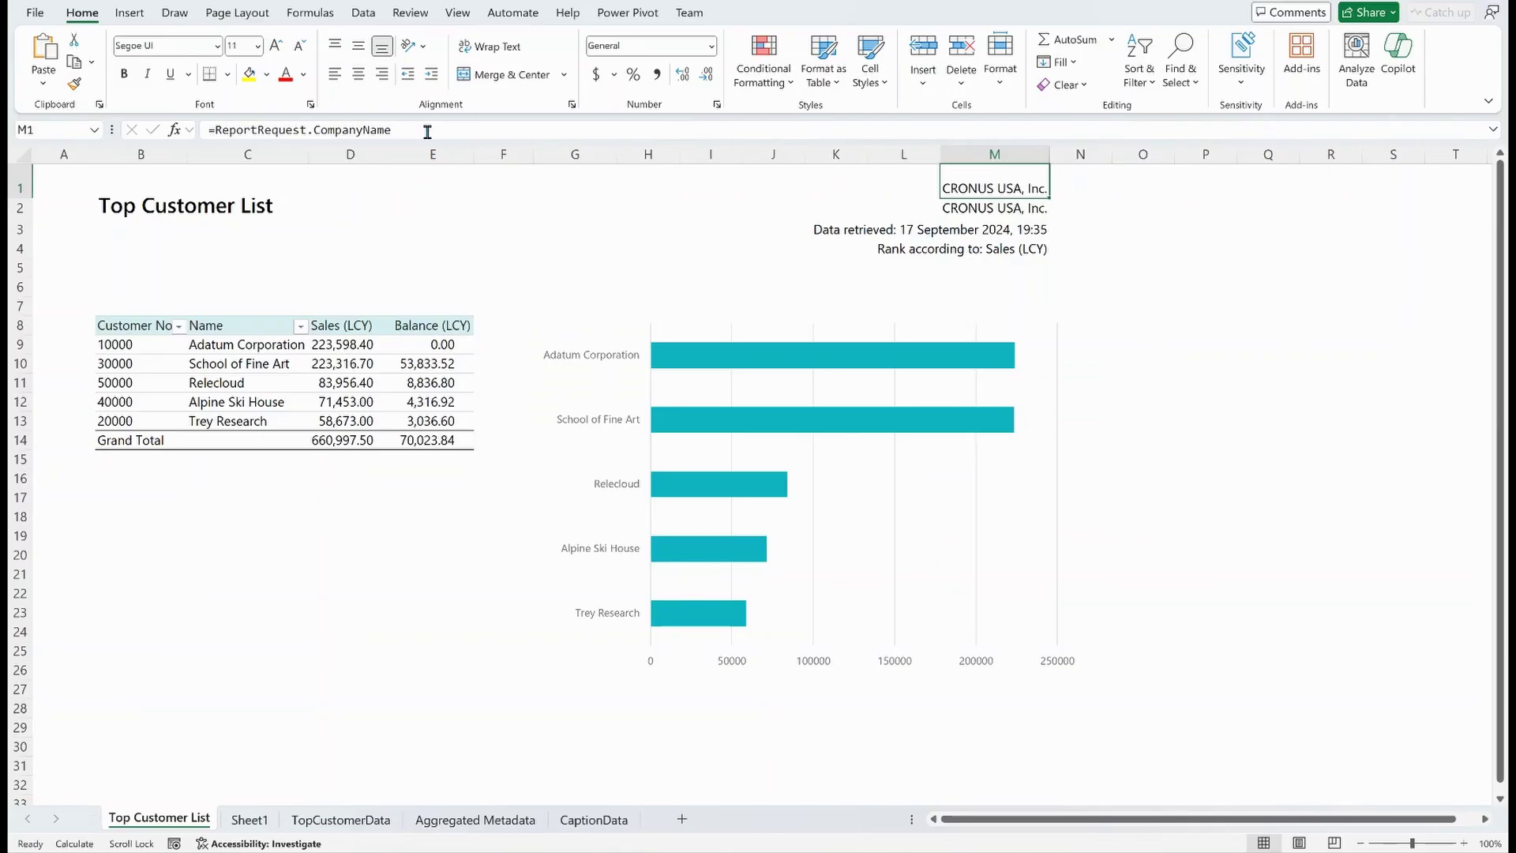
Step: Open Name Manager from the Formulas ribbon, enlarge the dialog and widen its Name column
click(312, 17)
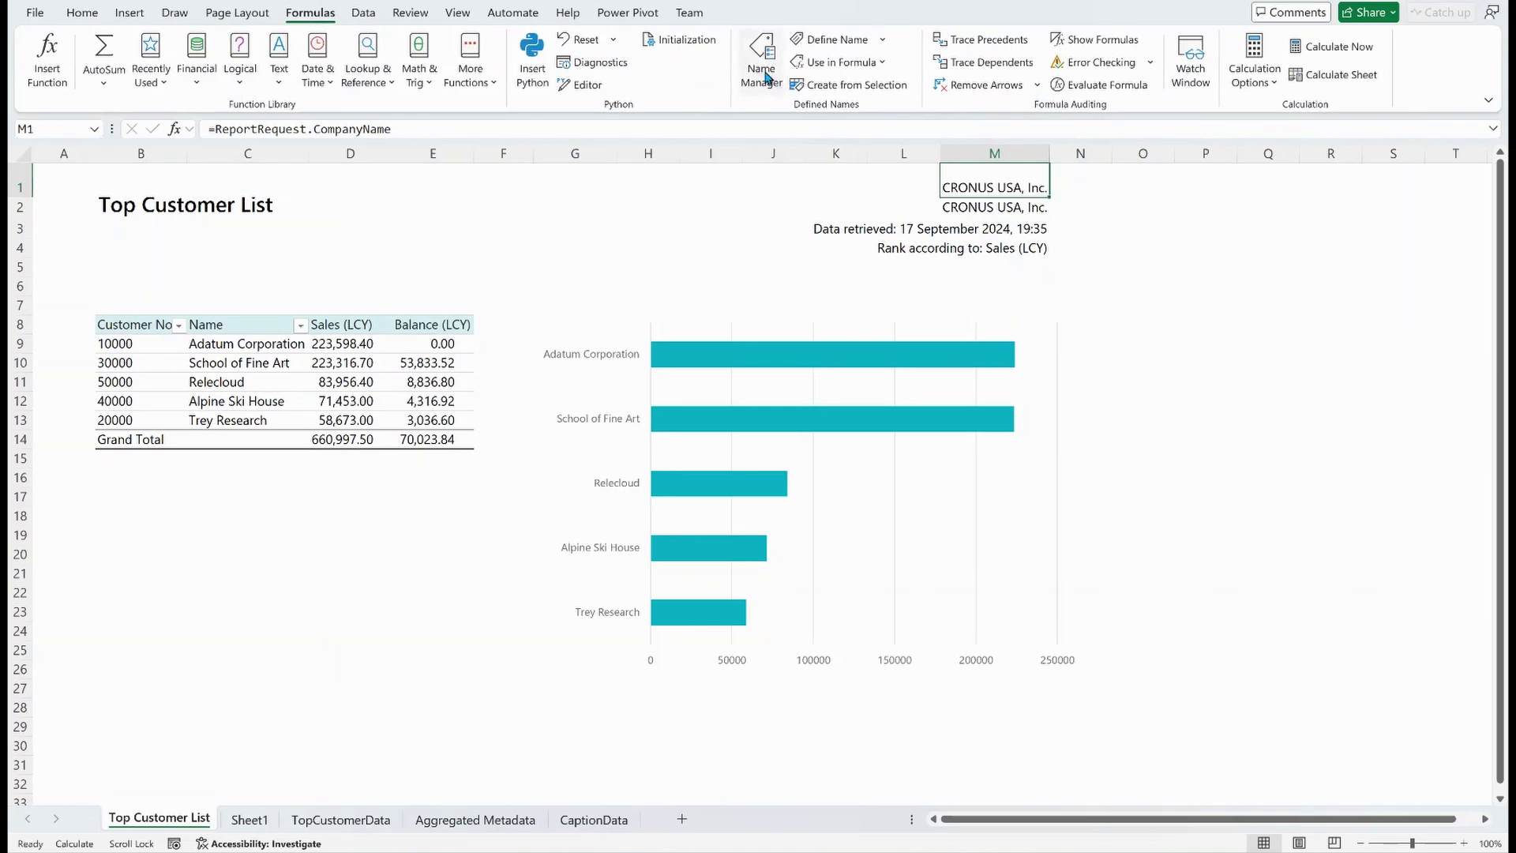
click(772, 81)
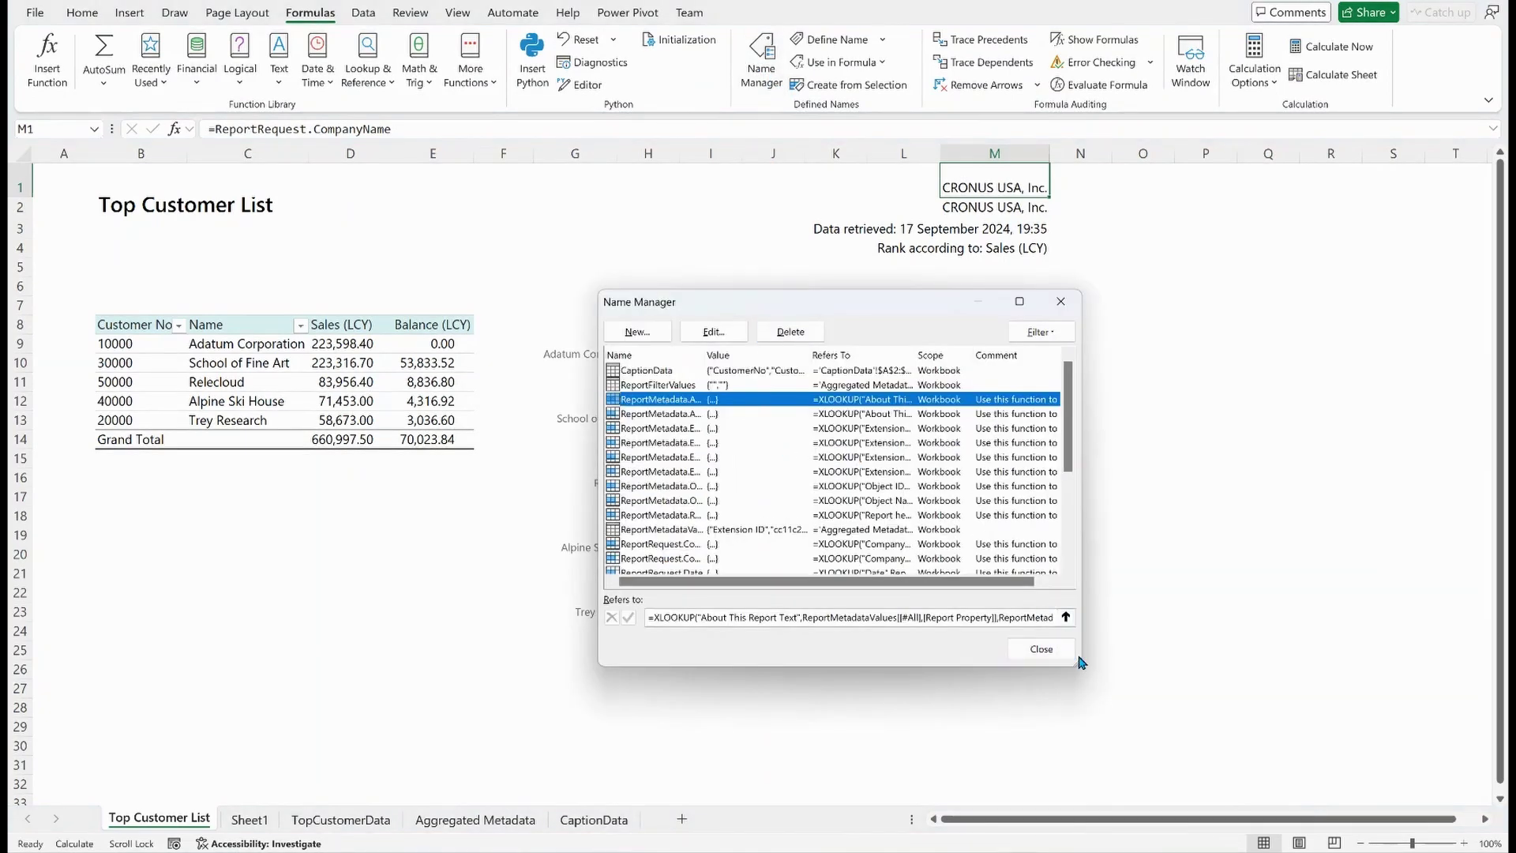
drag(1081, 663, 1374, 750)
drag(705, 355, 809, 357)
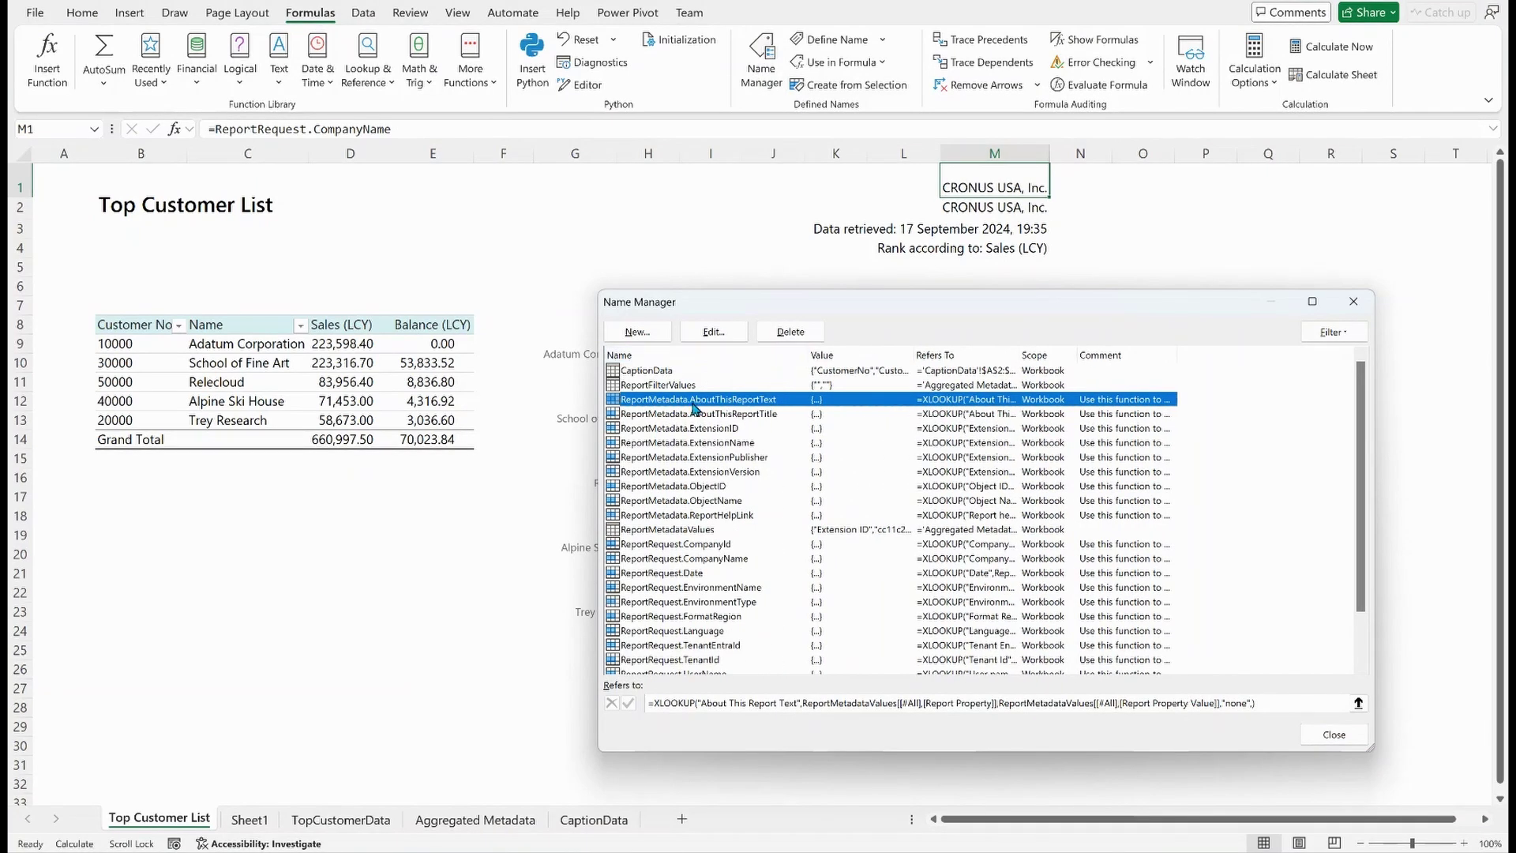